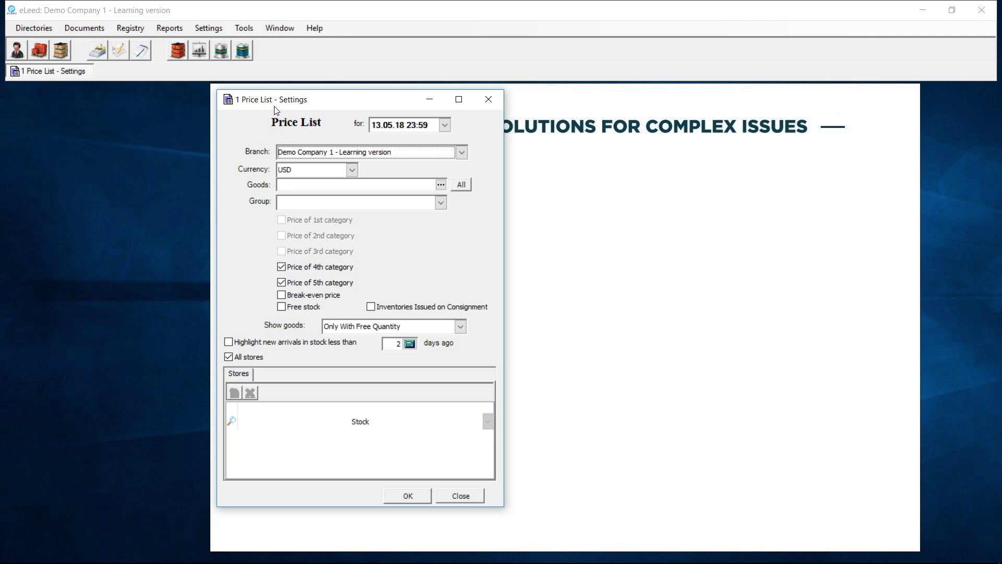
Review the currency and price category options in the Price List settings, and choose Only With Free Quantity for the goods shown.
click(352, 170)
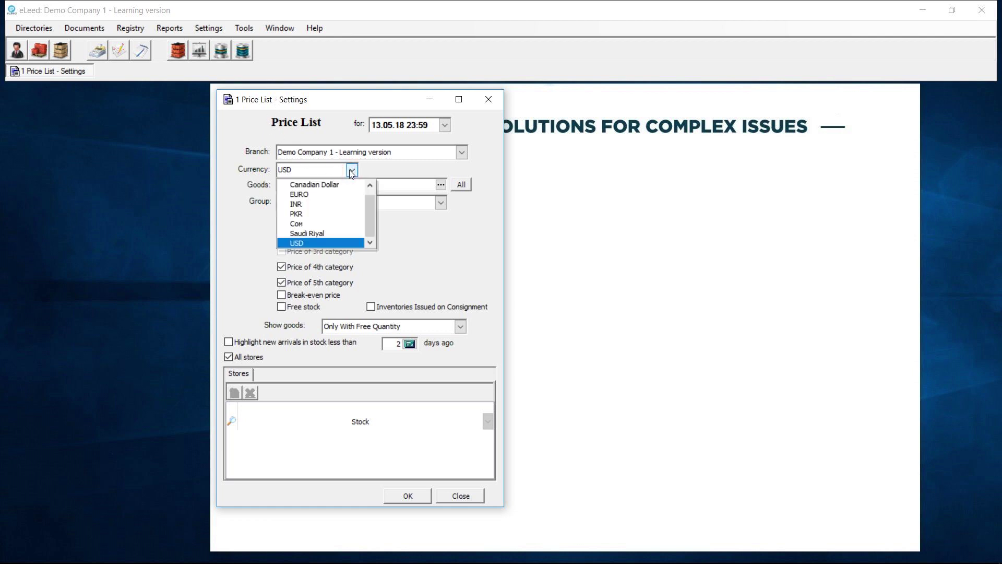
click(244, 184)
click(241, 181)
mouse_move(351, 179)
mouse_down()
mouse_move(460, 206)
mouse_move(449, 213)
mouse_up()
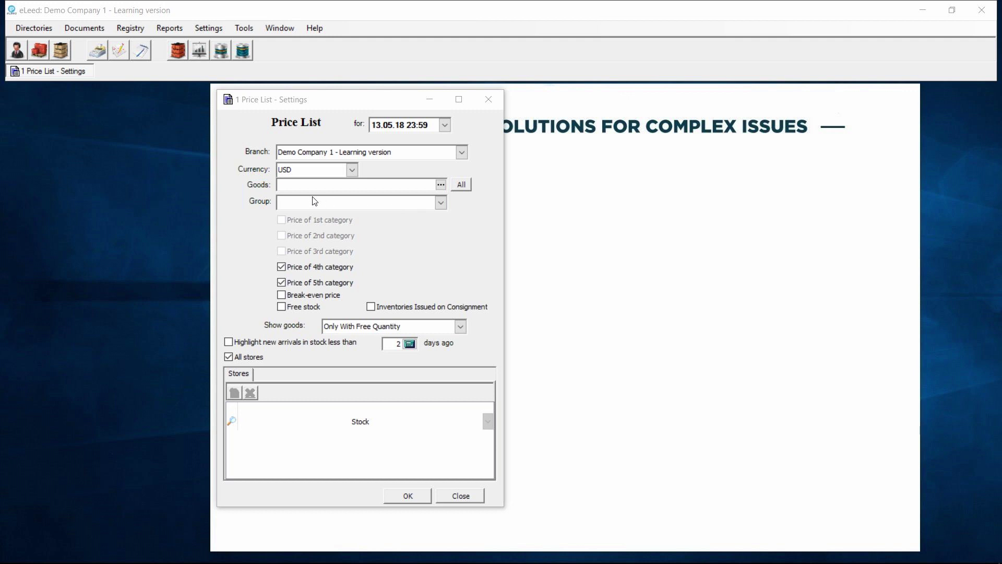
drag(269, 215, 363, 311)
click(288, 332)
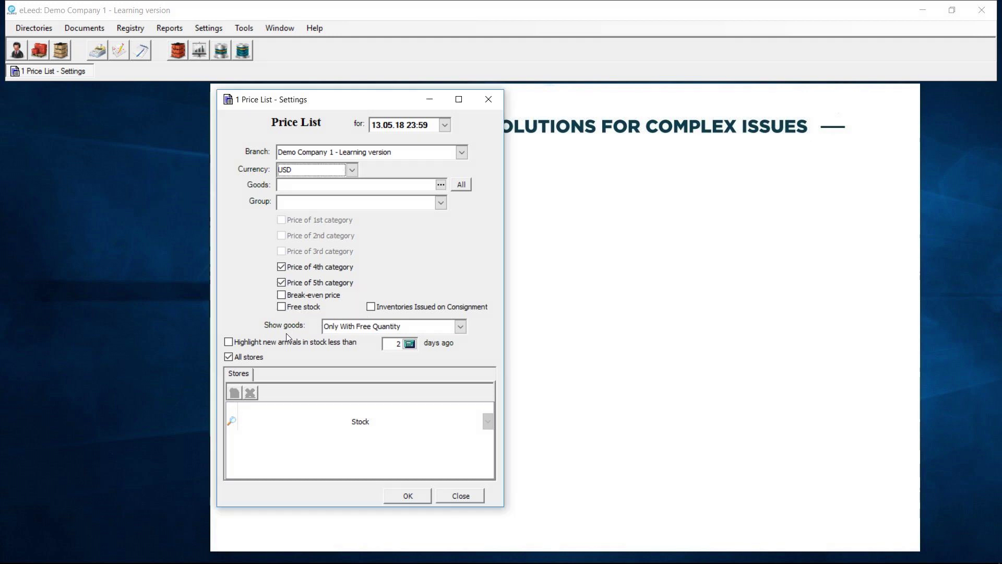
click(460, 326)
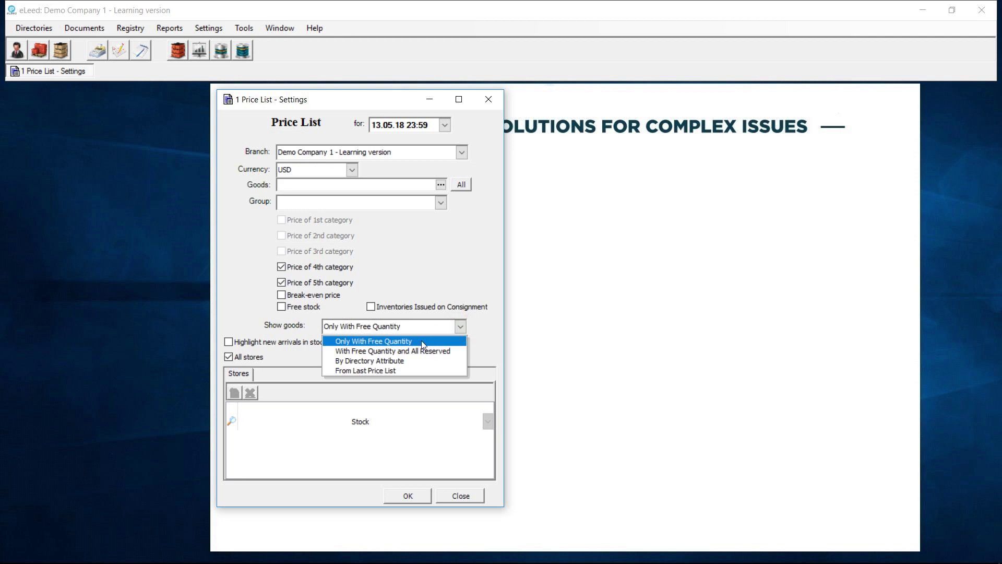
click(395, 341)
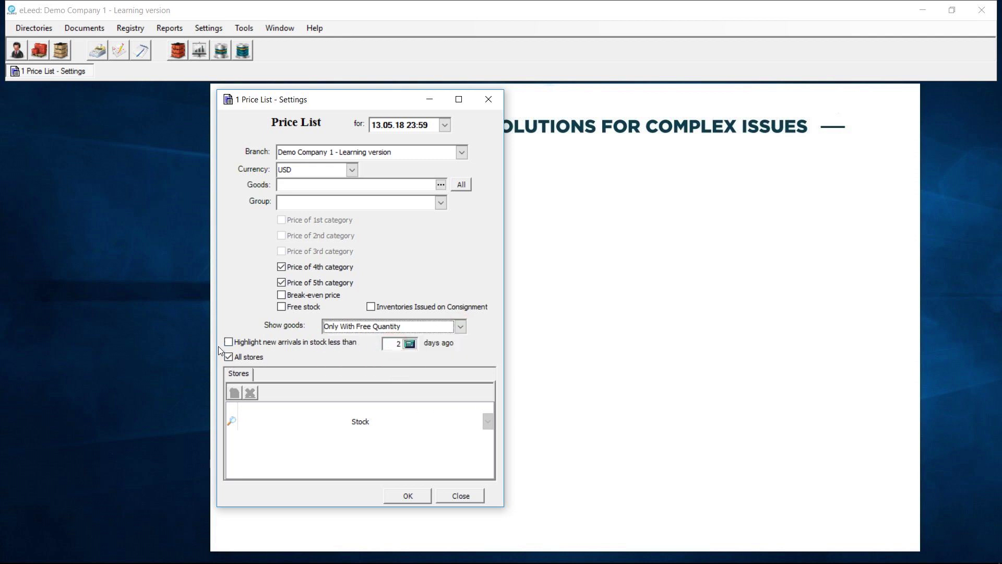
Try out limiting the price list to individual stores by adding an empty store row, and re-enable All stores.
drag(221, 346, 500, 483)
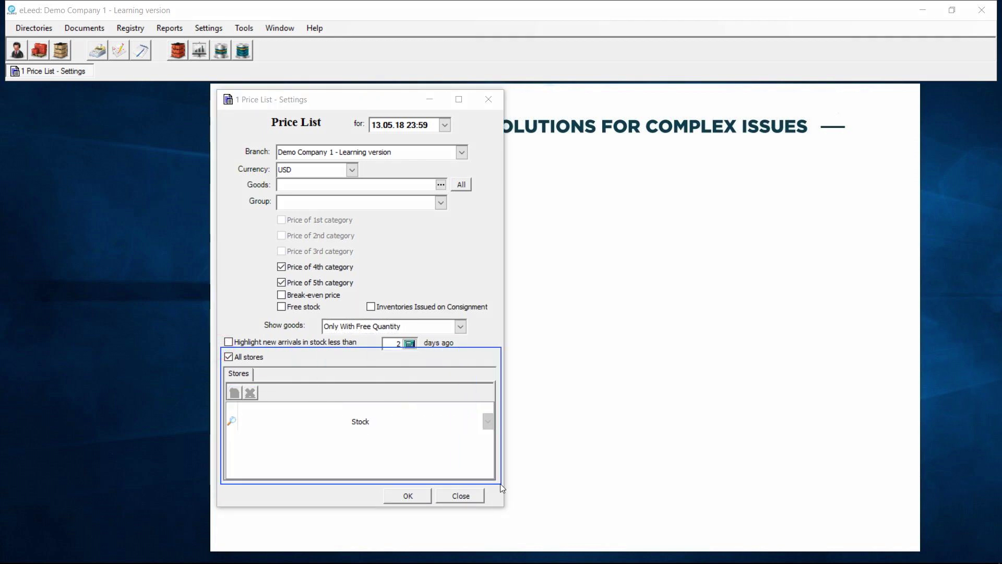
click(229, 358)
click(228, 358)
click(236, 393)
click(361, 215)
click(353, 231)
click(697, 117)
click(229, 358)
Generate the price list for all stores, check its print and export options, and close the report with its settings.
click(408, 495)
drag(313, 99, 603, 120)
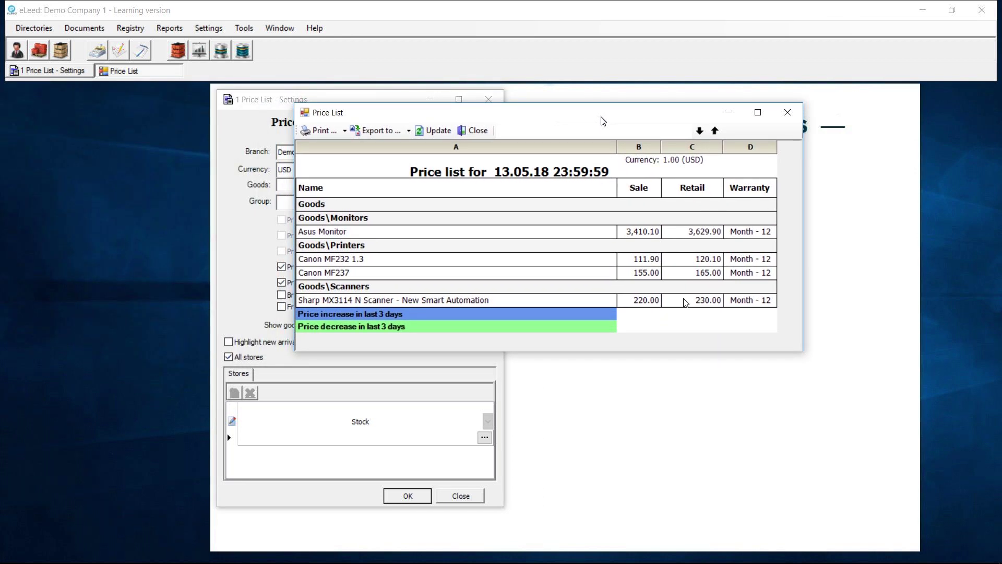
click(345, 131)
click(409, 132)
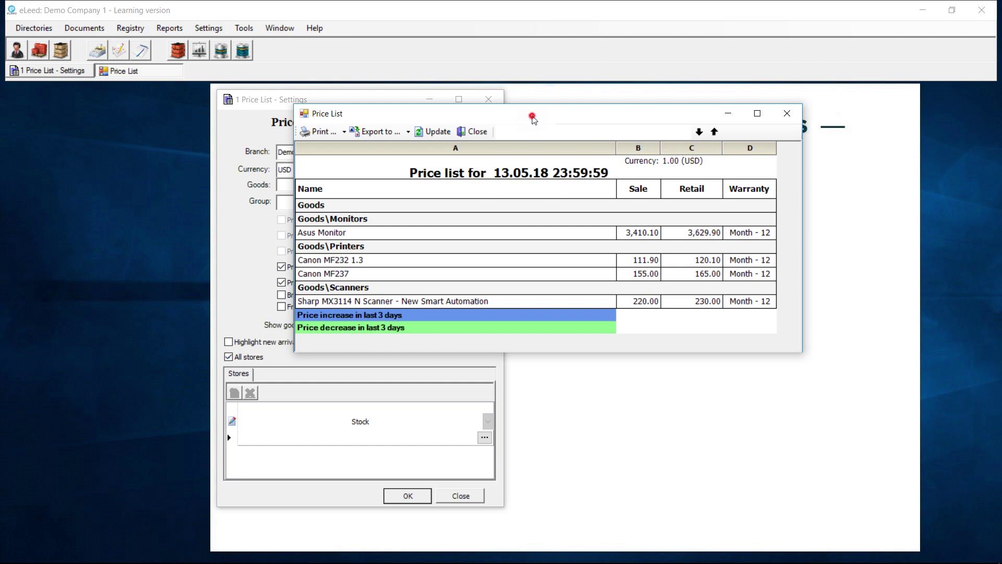
drag(533, 119, 530, 116)
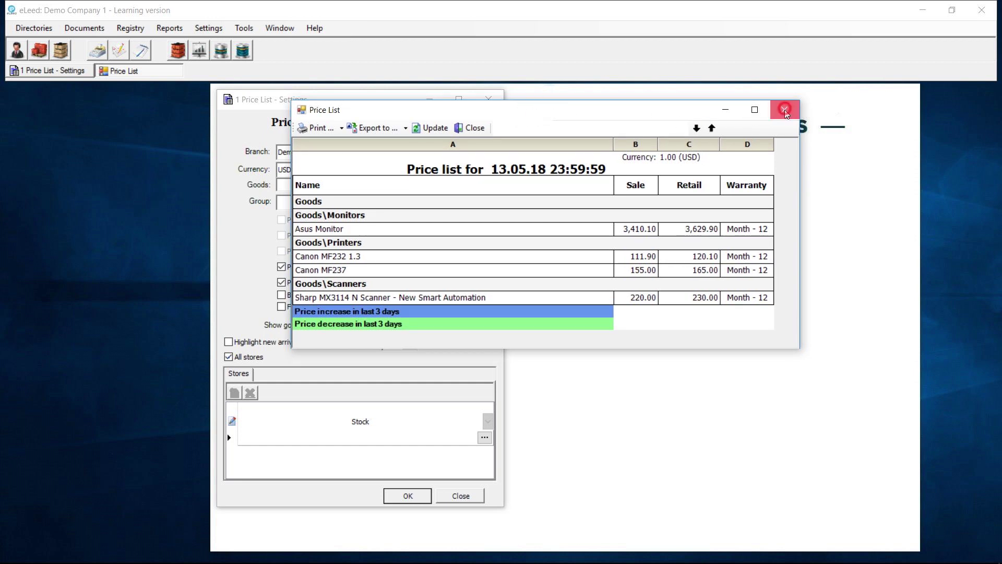
click(785, 110)
click(488, 102)
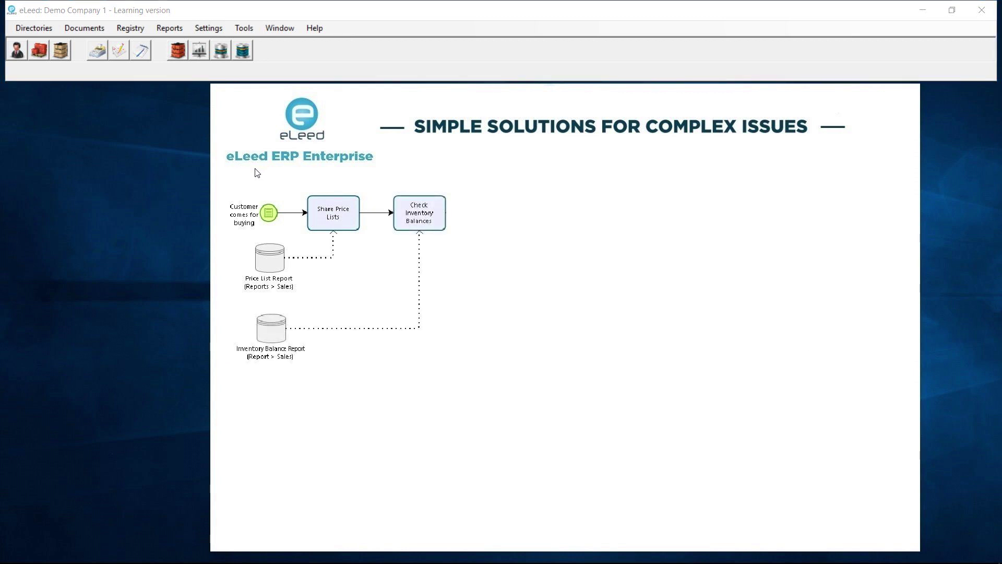
Open the settings of the Inventory Balance Report from the stock reports.
drag(386, 190, 455, 243)
click(229, 70)
click(170, 29)
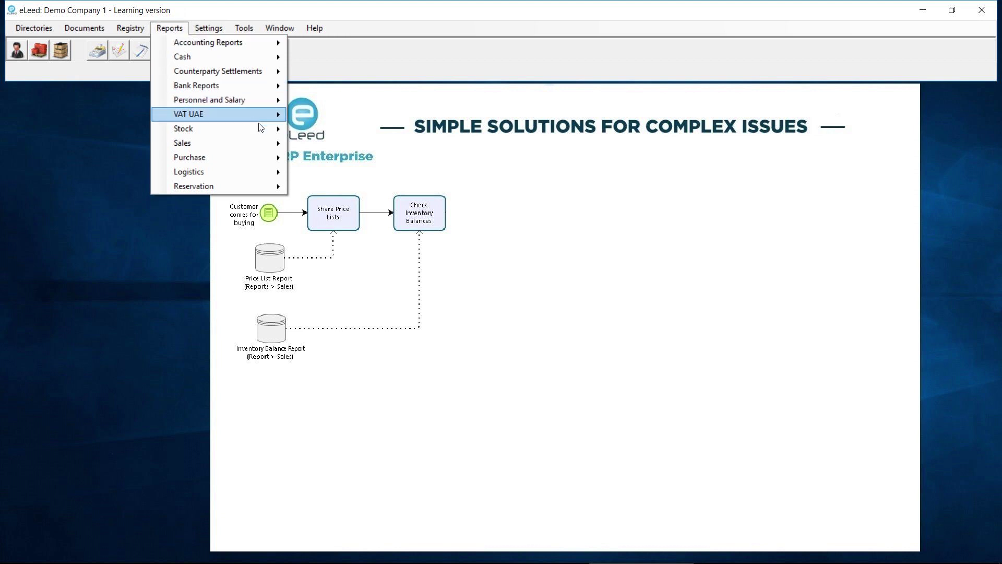
mouse_move(270, 128)
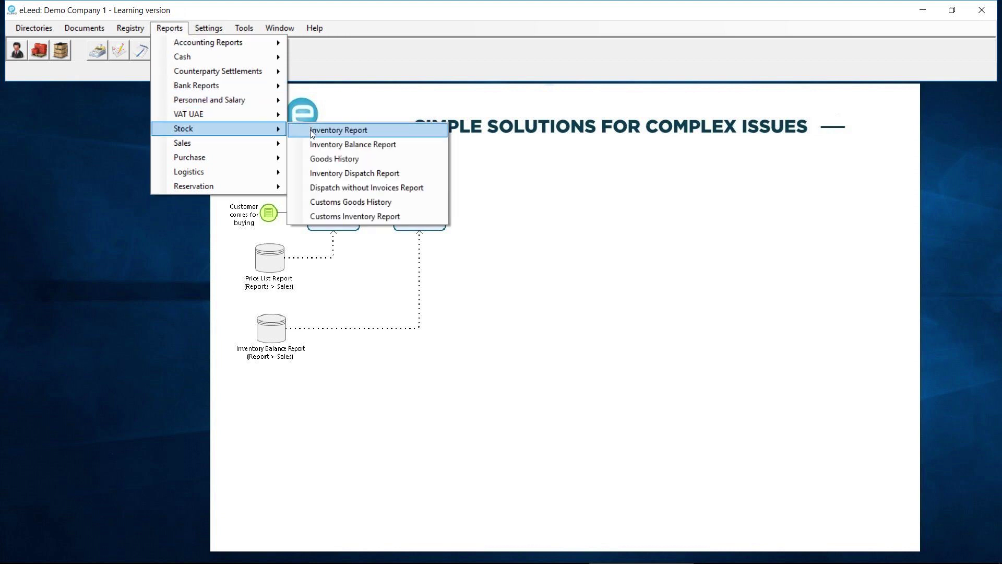
click(335, 143)
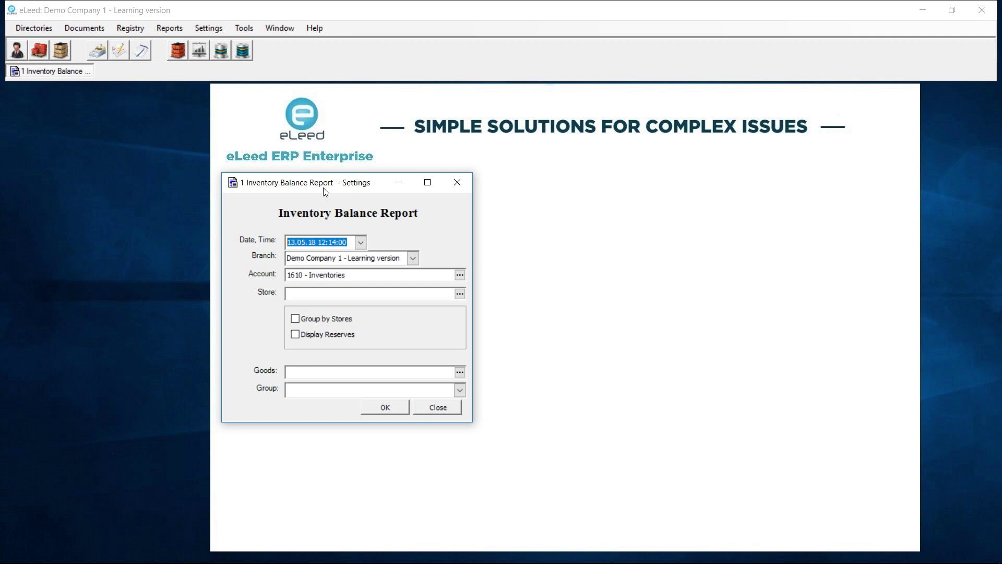
Look through the date and branch choices and the chart of accounts for the Inventory Balance Report without changing any selection.
click(361, 243)
click(361, 242)
click(413, 259)
click(413, 259)
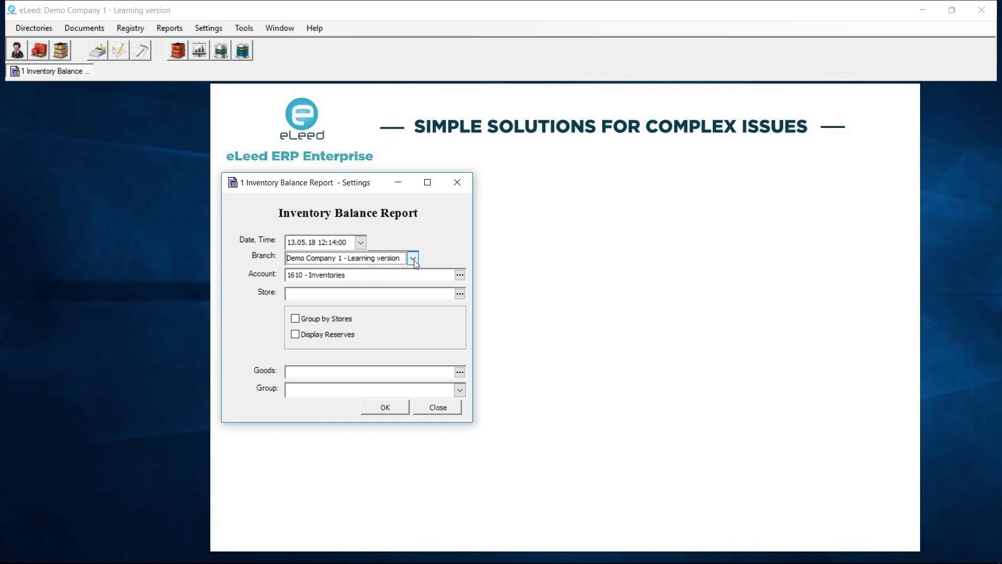
click(460, 276)
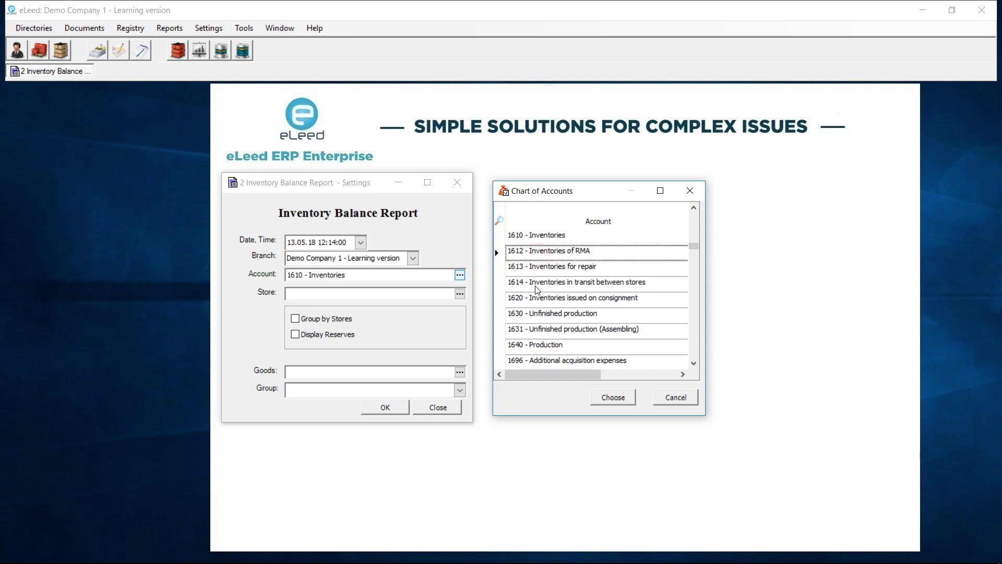
click(531, 315)
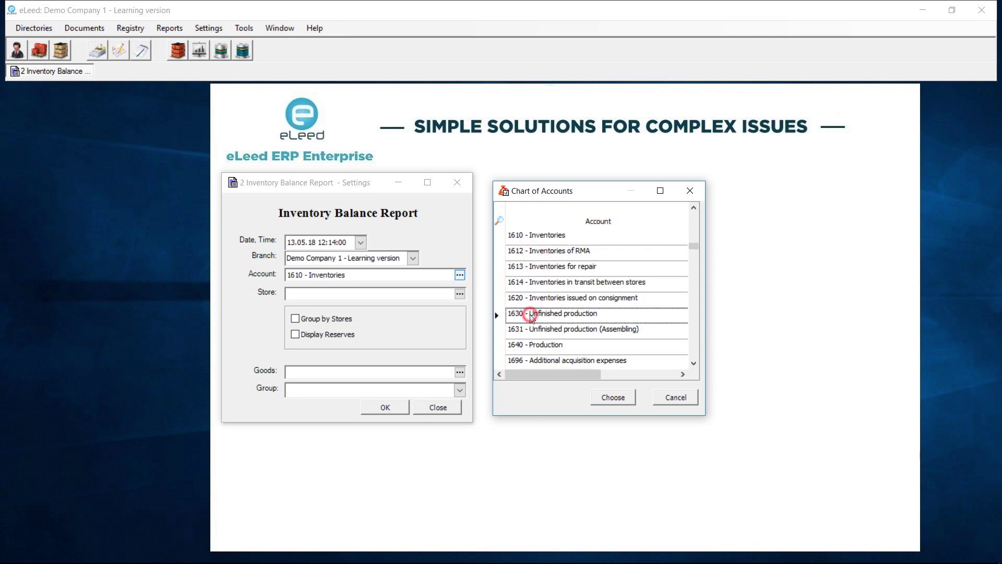
click(691, 191)
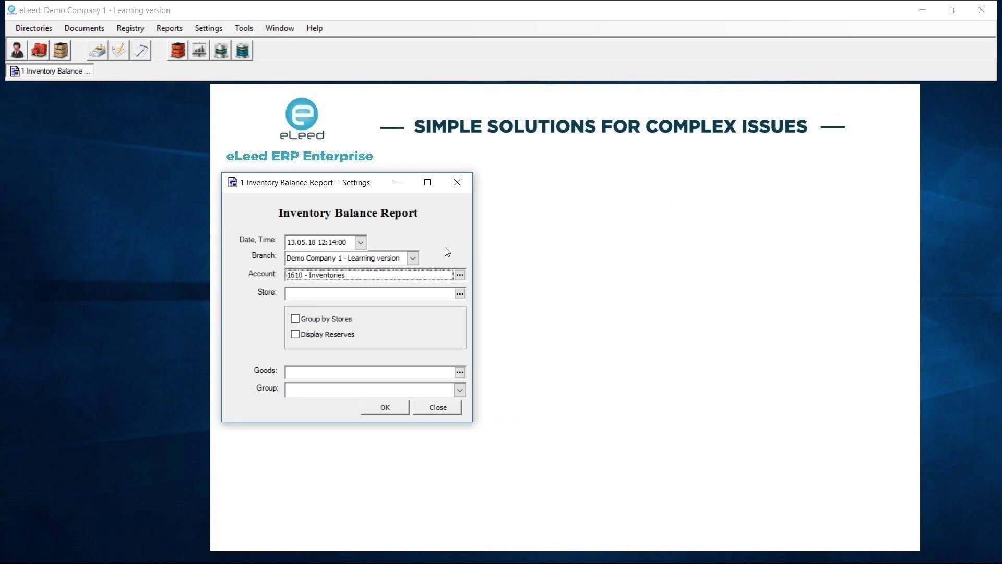
Examine the store, grouping, reserve and goods options, and browse the available product groups without choosing one.
click(247, 284)
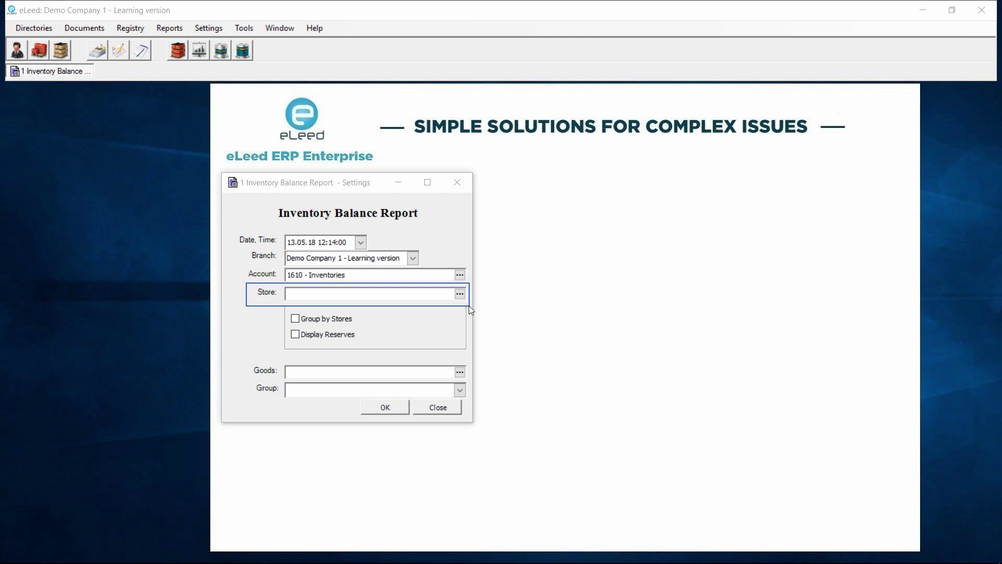
click(281, 312)
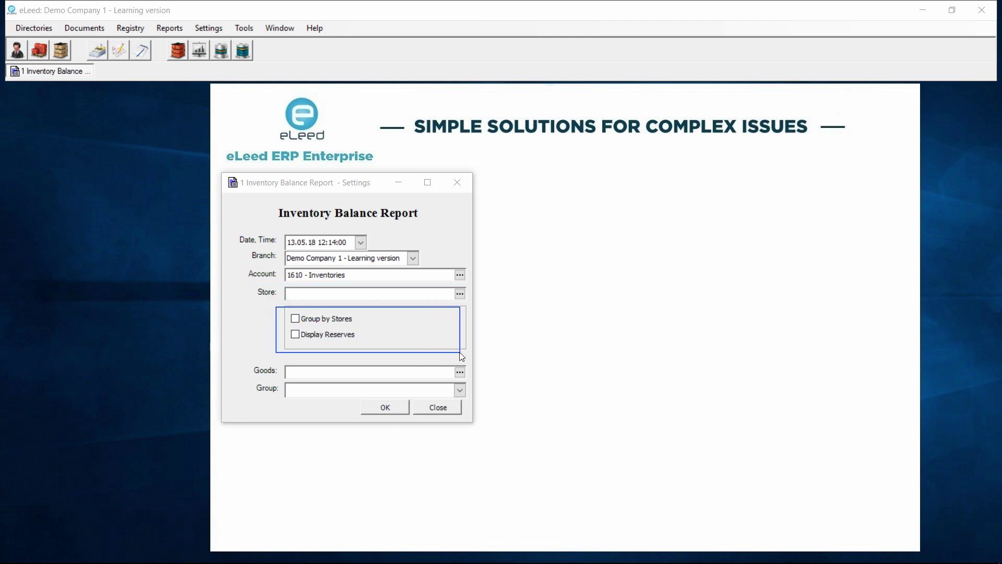
click(256, 359)
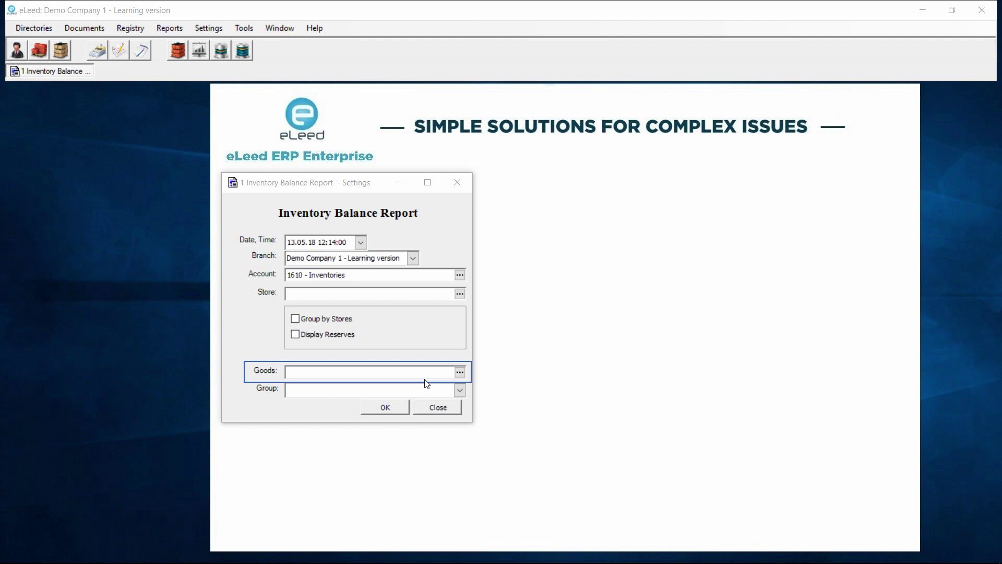
click(458, 389)
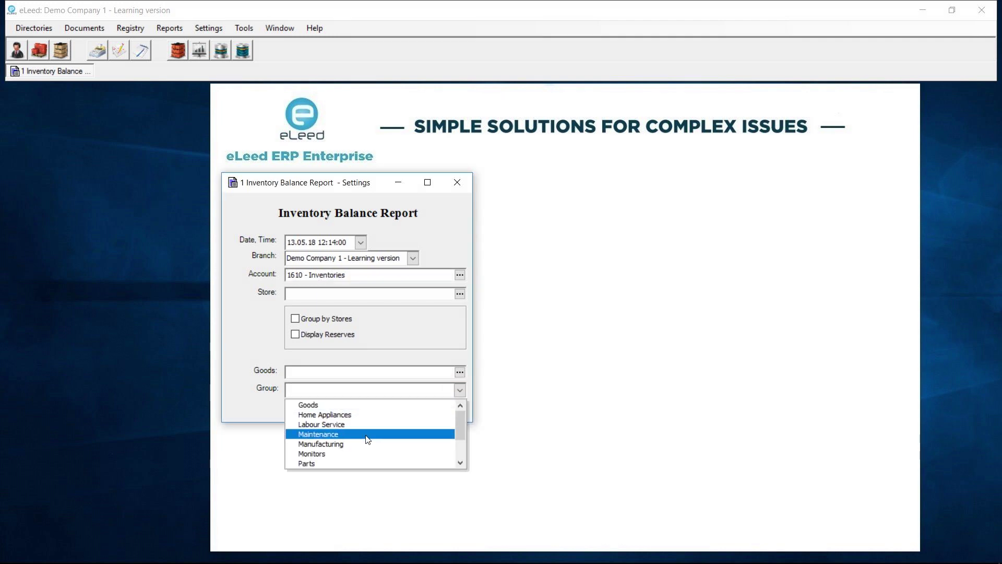
drag(459, 427, 463, 446)
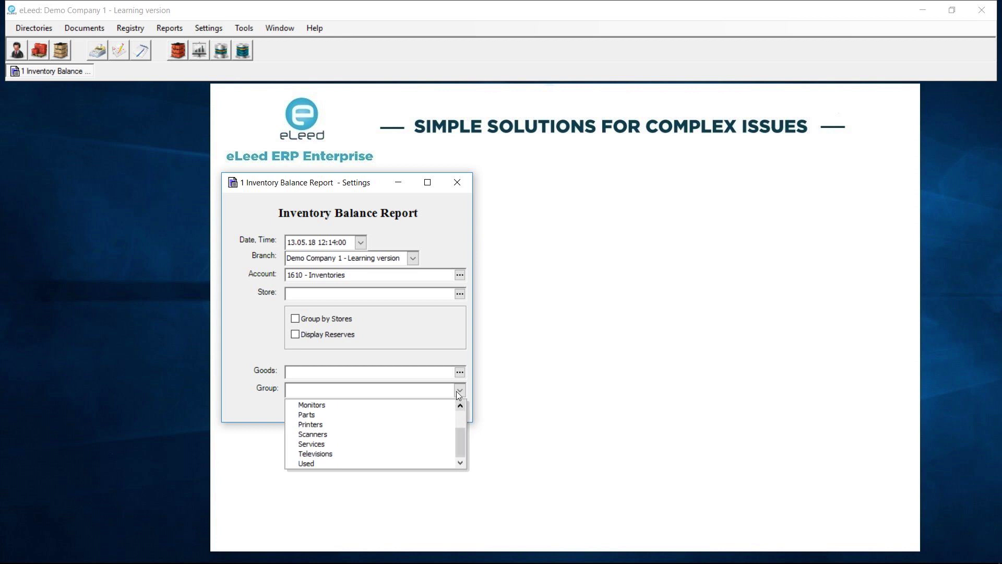
click(470, 363)
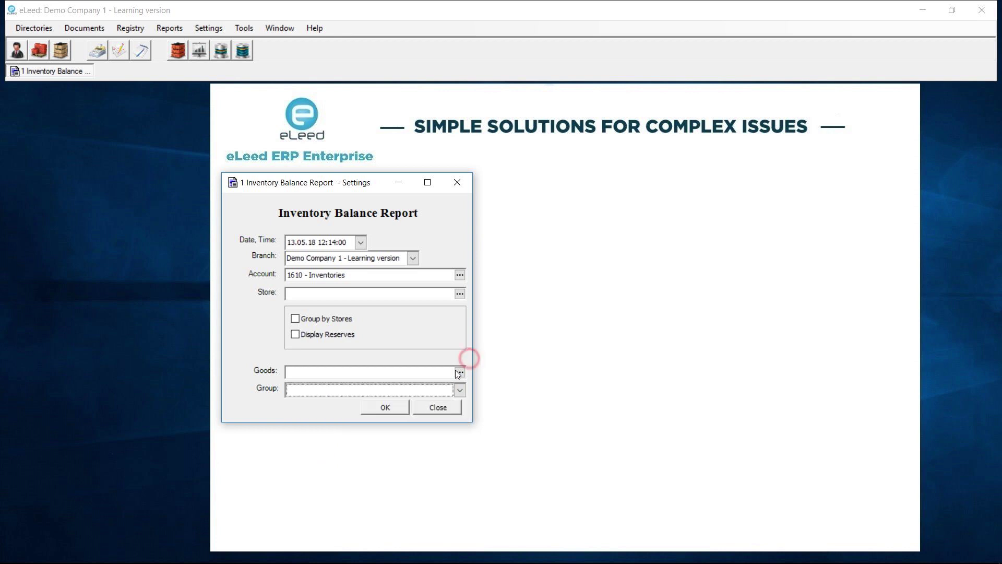
Generate the Inventory Balance Report grouped by stores with reserves displayed, view it enlarged, and close it with its settings.
click(384, 407)
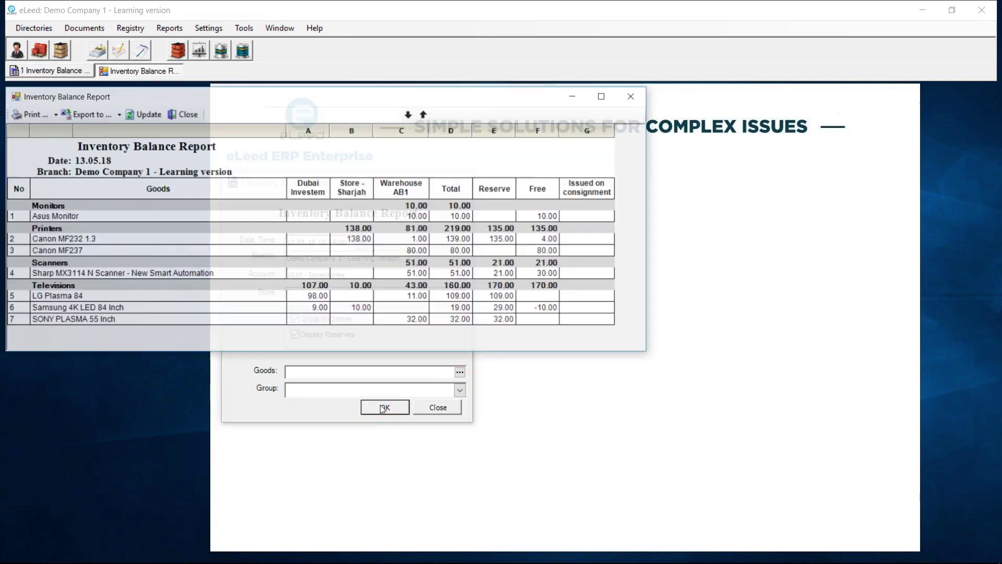
double_click(381, 100)
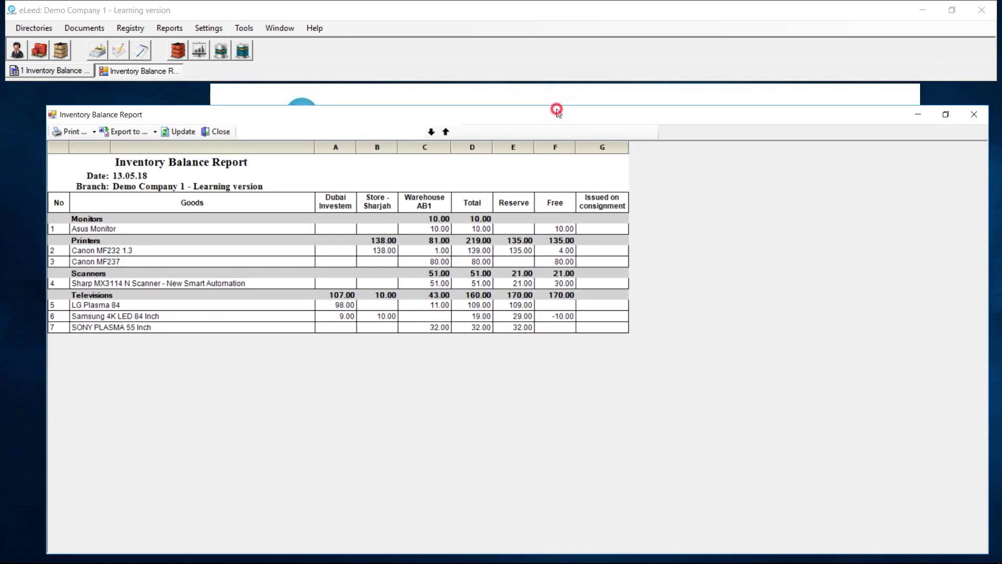
double_click(557, 110)
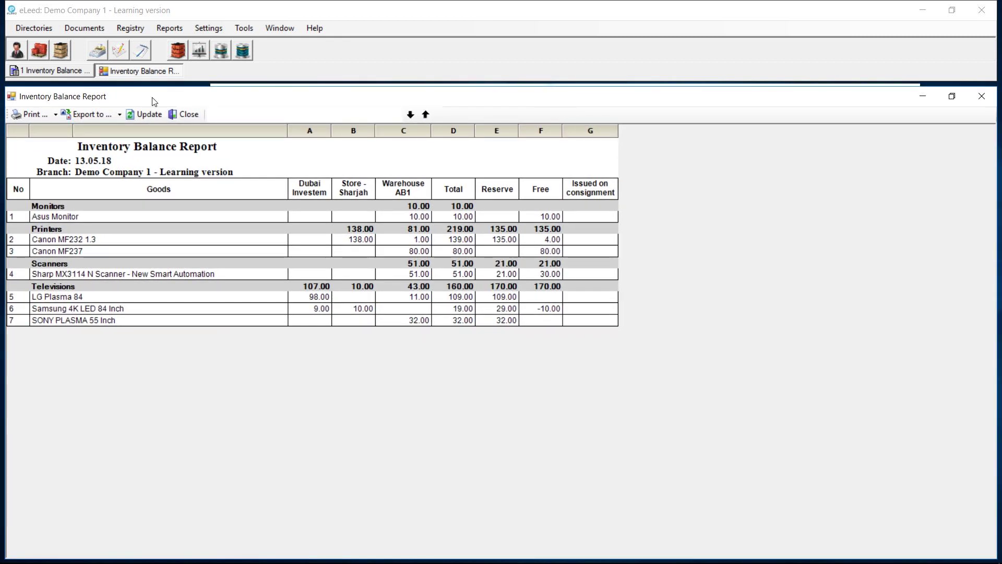
key(Escape)
click(360, 183)
key(Escape)
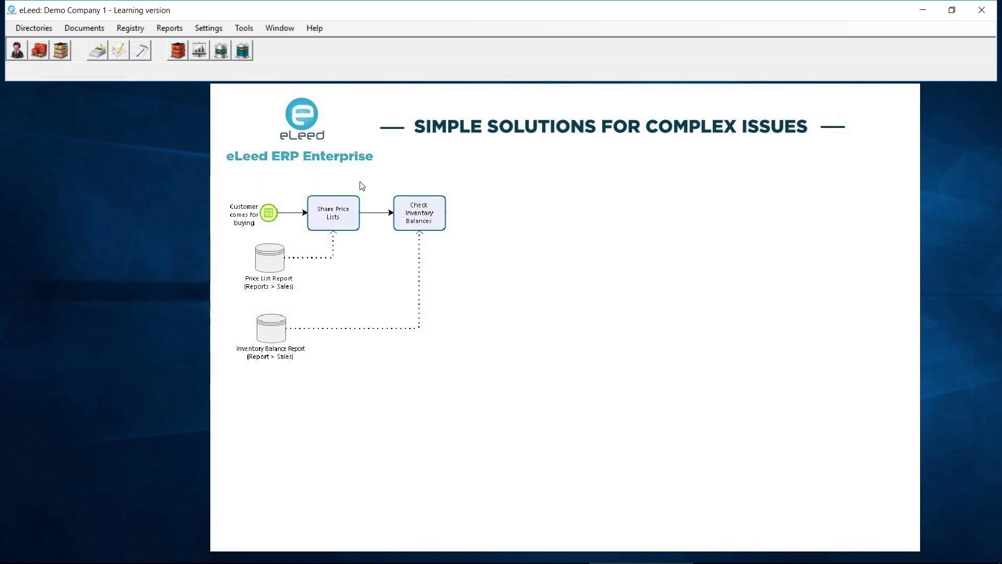
Follow the order process flowchart from creating the customer order through customer details and products to adding the quantity.
click(230, 163)
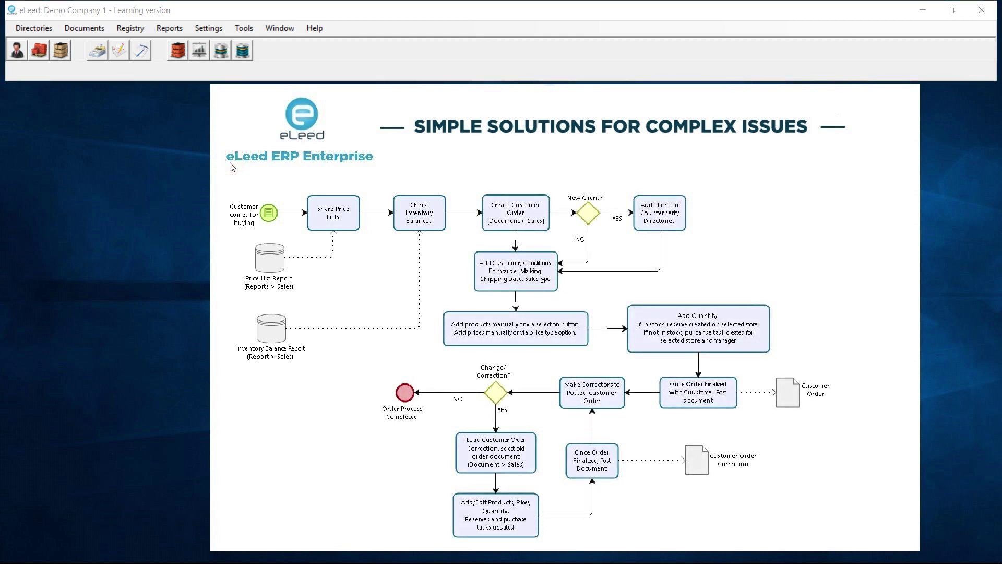
drag(473, 187, 561, 241)
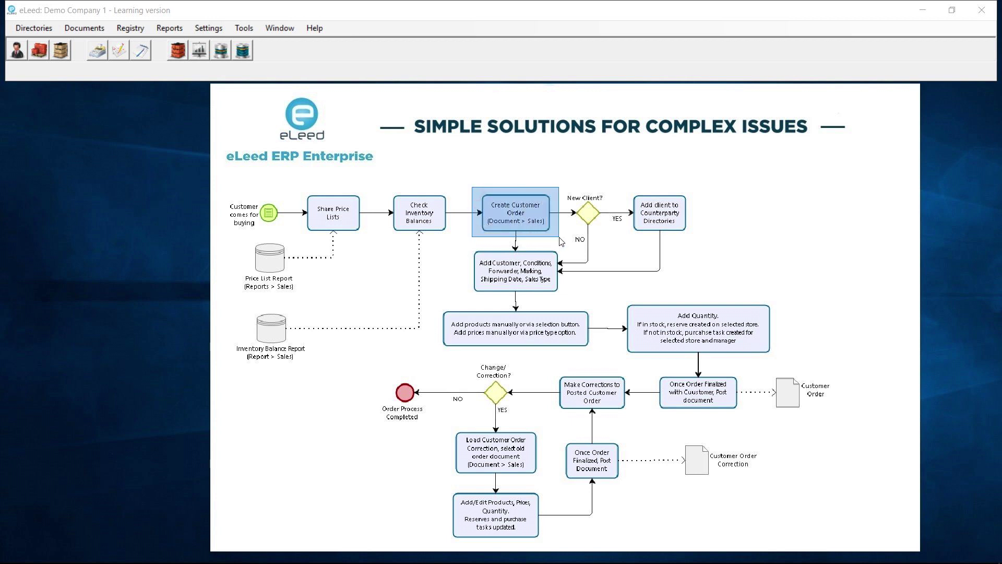
drag(469, 250, 576, 301)
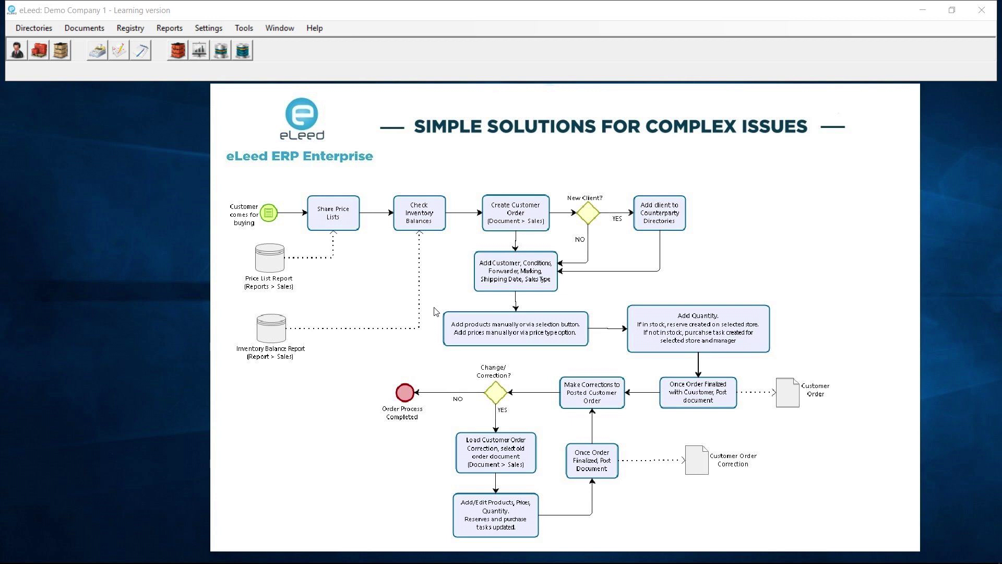
drag(433, 306, 603, 352)
drag(618, 297, 785, 362)
Look at the sales document types, and open the Customer Orders registry from the sales registers.
click(105, 31)
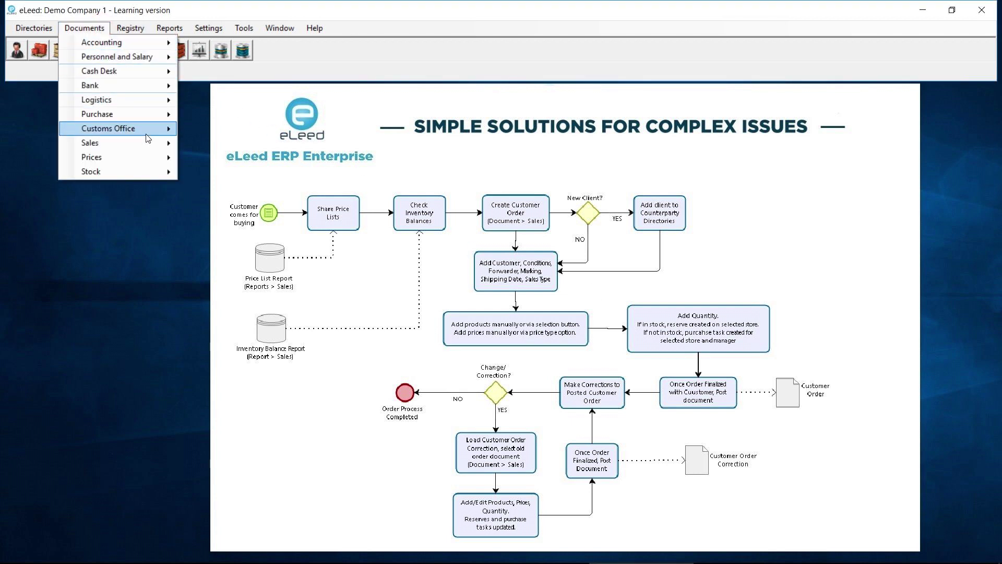
mouse_move(157, 148)
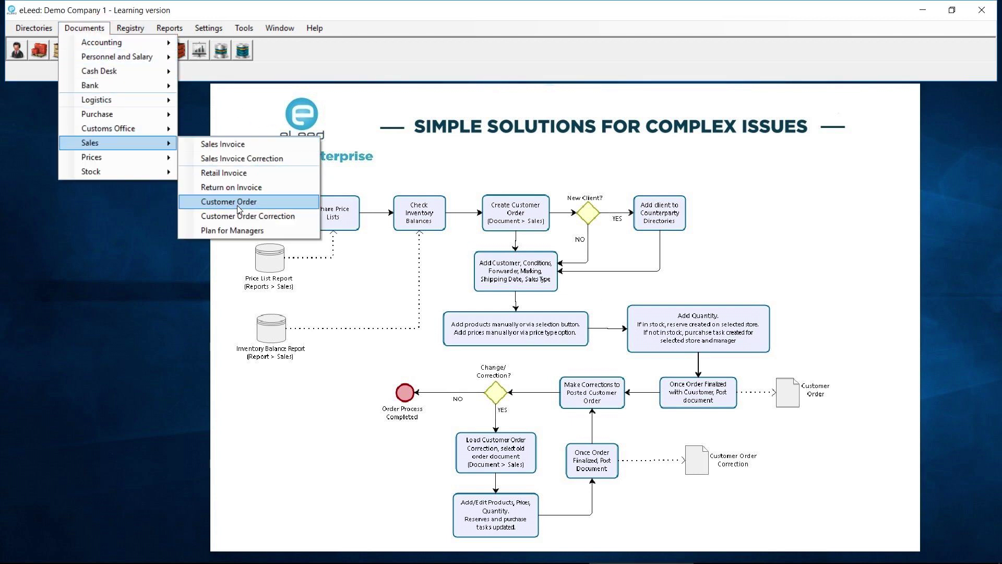
click(130, 29)
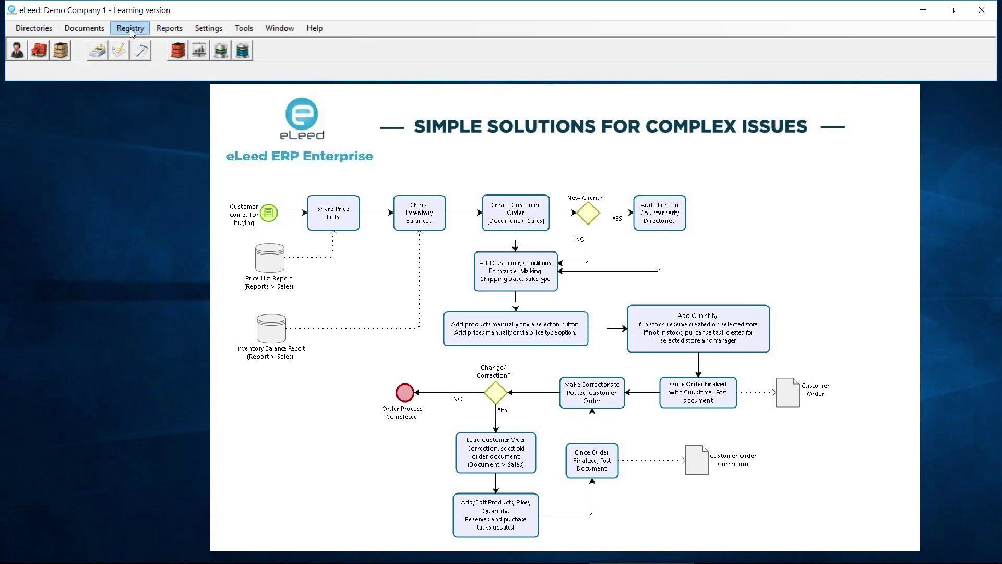
click(130, 29)
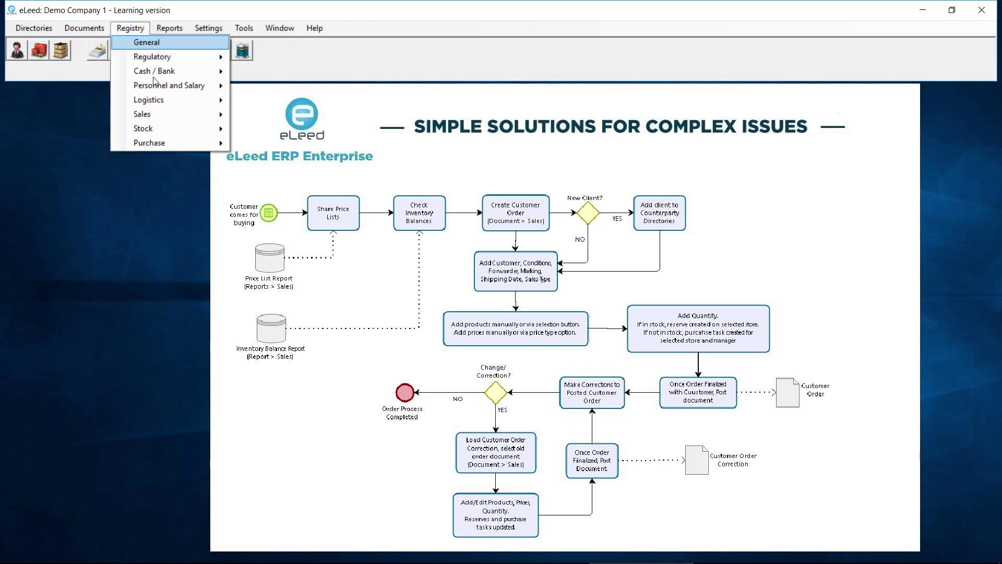
mouse_move(205, 116)
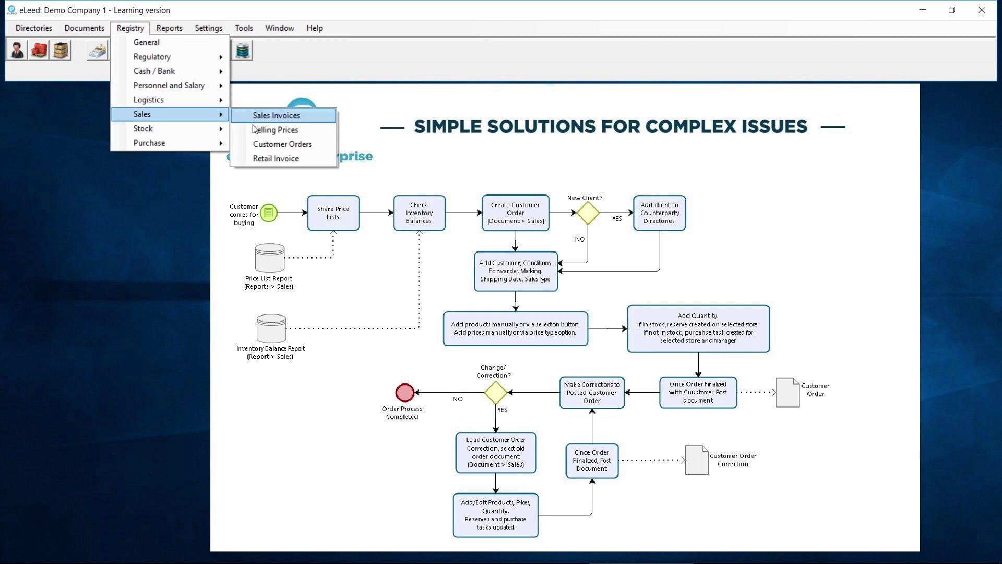
click(273, 144)
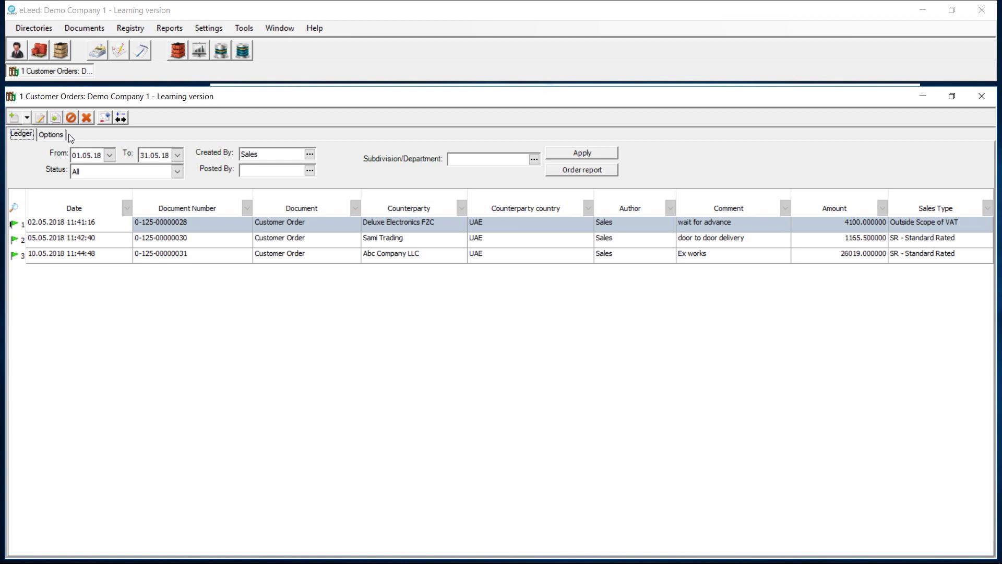
Review the document types included in the Customer Orders registry, the new document choices, and the listed orders in the ledger.
click(54, 135)
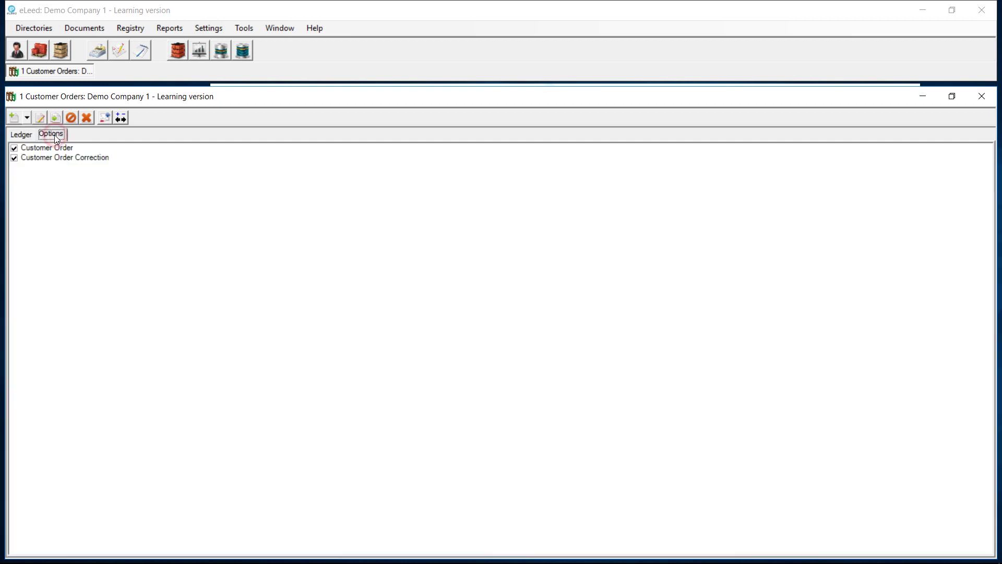
click(26, 136)
click(26, 118)
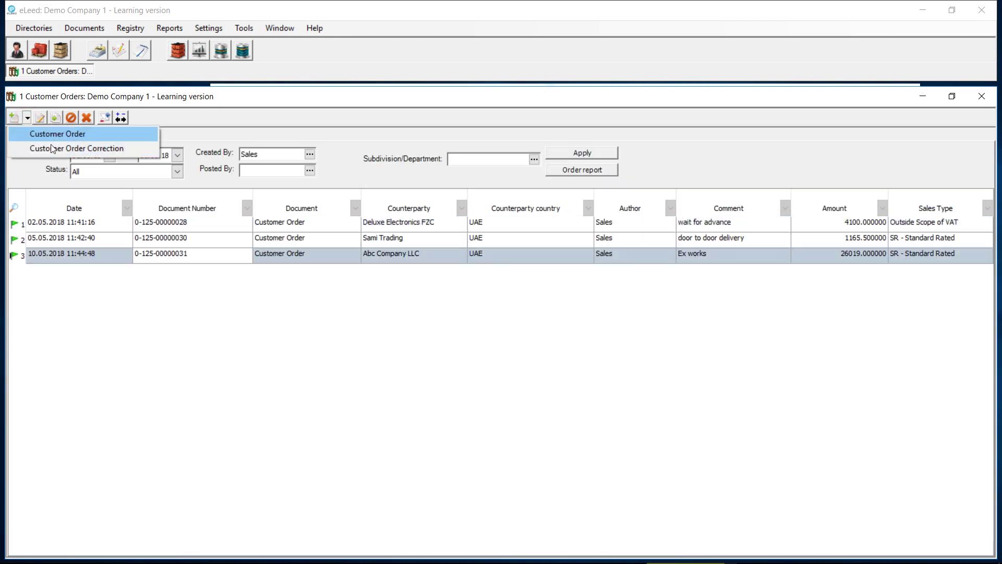
click(41, 168)
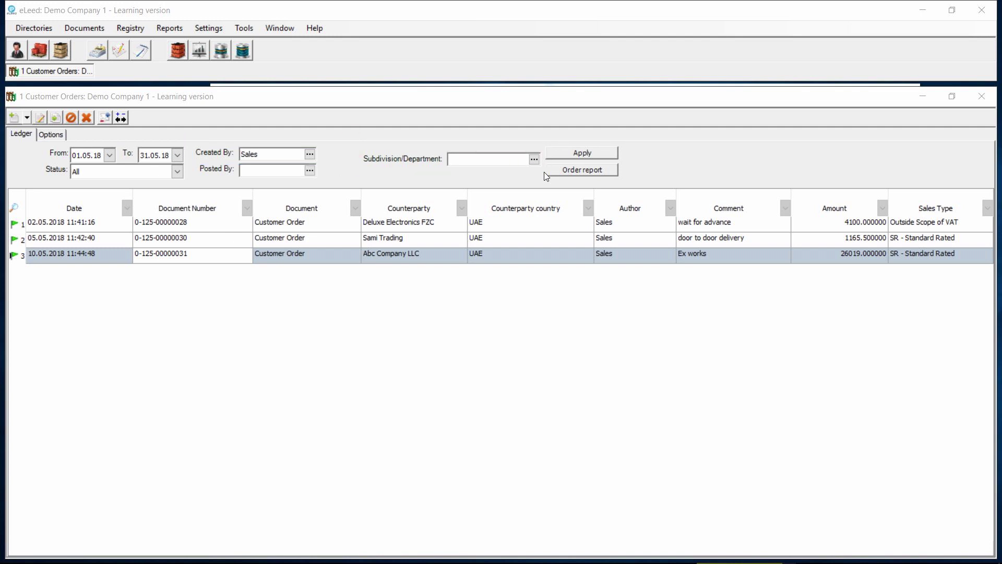
click(303, 238)
click(269, 223)
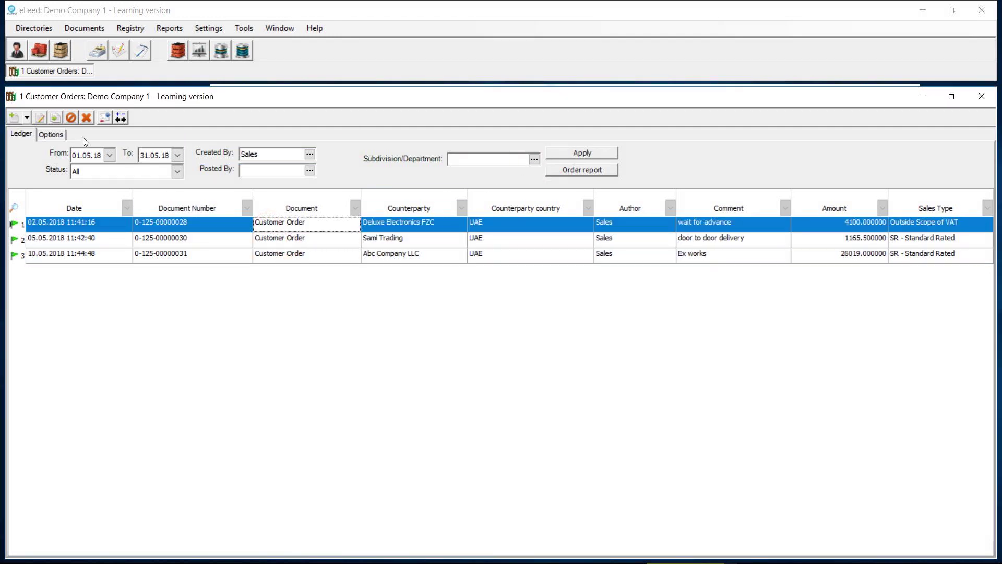
Create a new Customer Order from the registry and review its header, inventories, reserve and order sections.
click(27, 118)
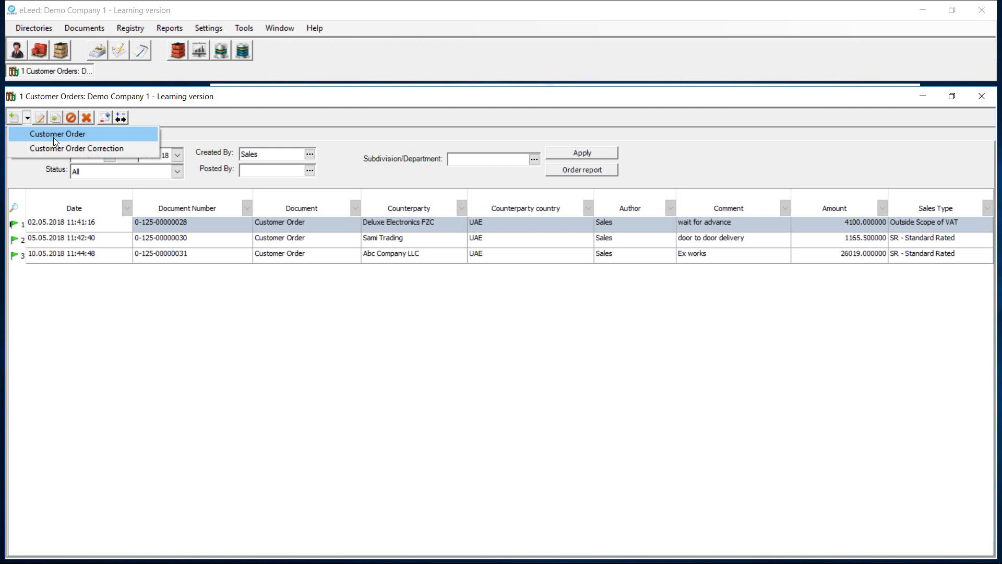
click(73, 137)
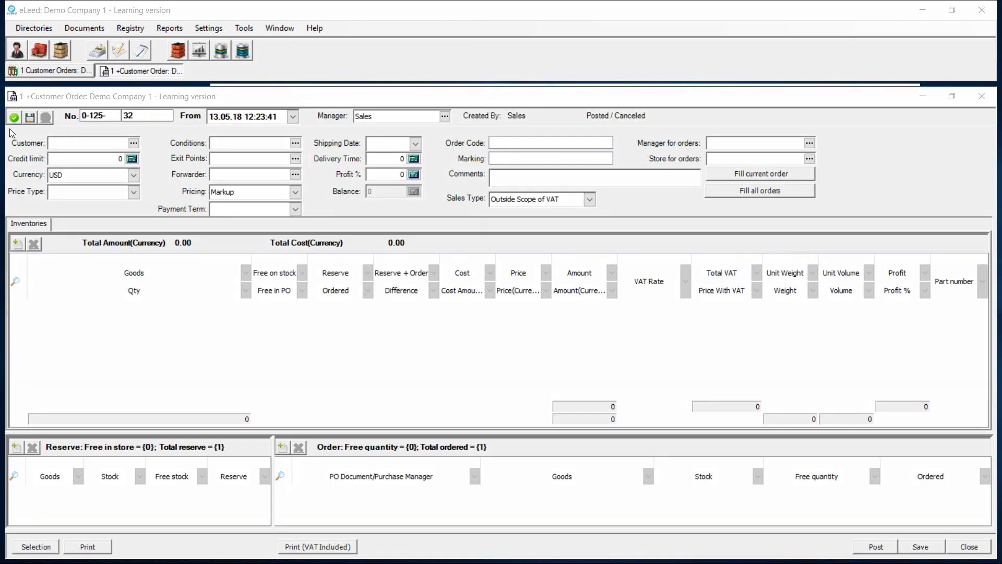
mouse_move(8, 128)
mouse_down()
mouse_move(576, 243)
mouse_move(837, 217)
mouse_up()
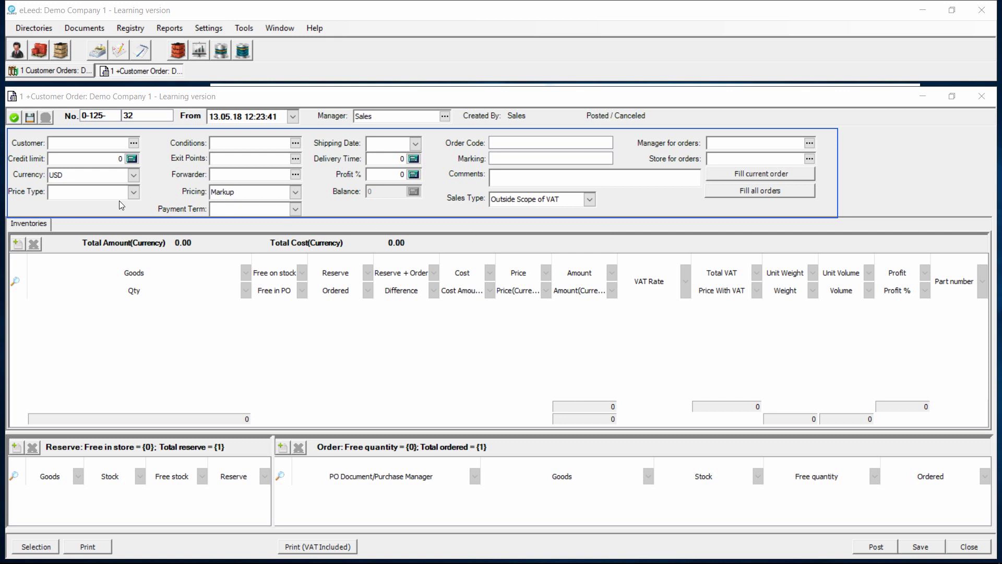
mouse_move(10, 209)
mouse_down()
mouse_move(689, 410)
mouse_move(970, 416)
mouse_move(992, 432)
mouse_move(989, 423)
mouse_up()
drag(7, 431, 273, 528)
mouse_move(274, 432)
mouse_down()
mouse_move(930, 541)
mouse_move(993, 532)
mouse_up()
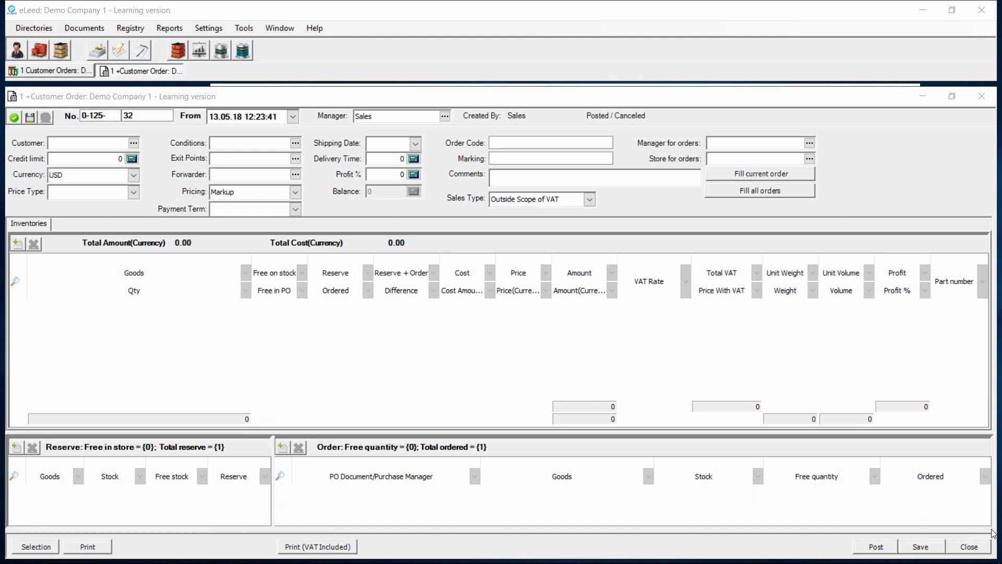
Set the order's customer to LightSpeed Distribution from the Customers counterparty group.
click(135, 145)
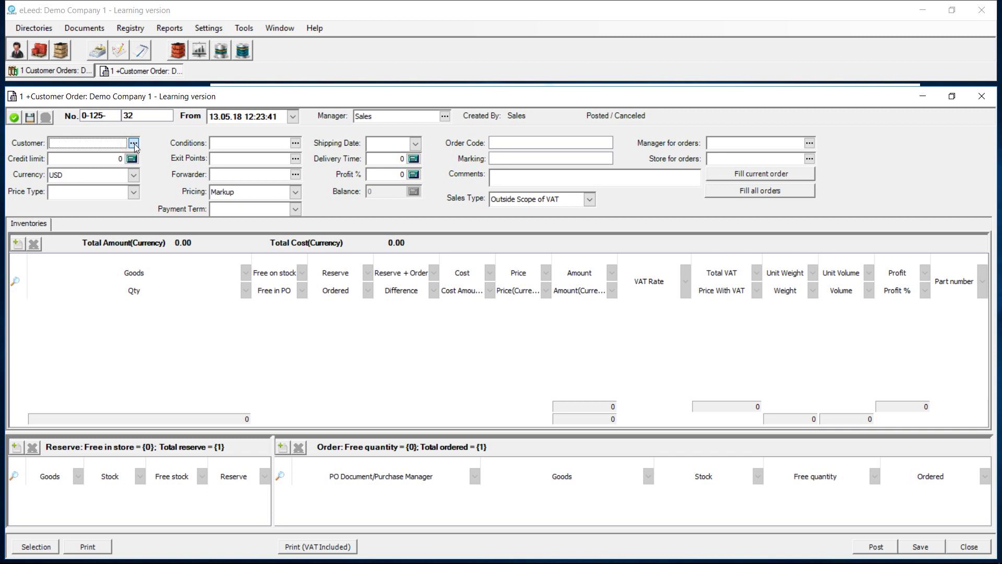
click(134, 144)
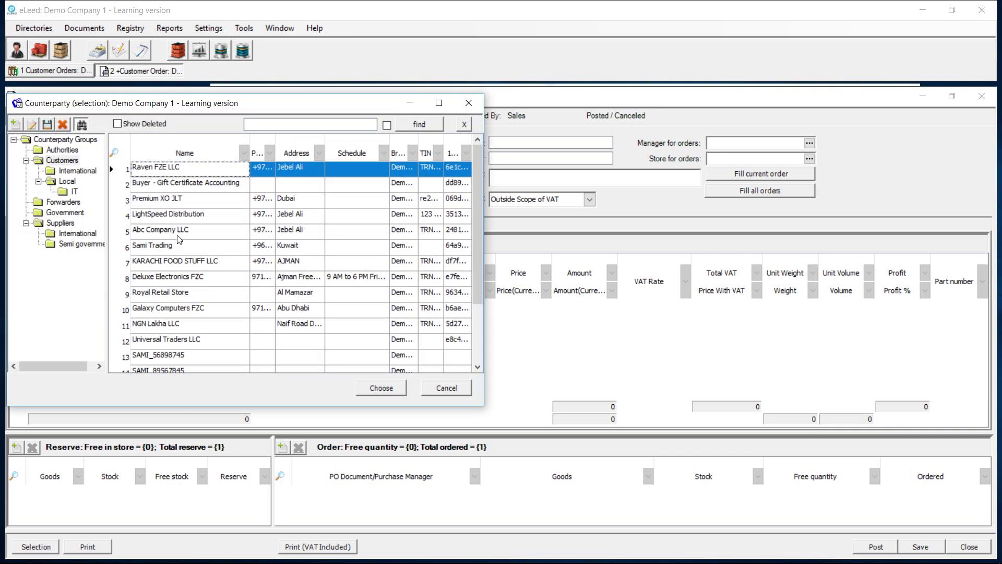
click(177, 214)
double_click(177, 214)
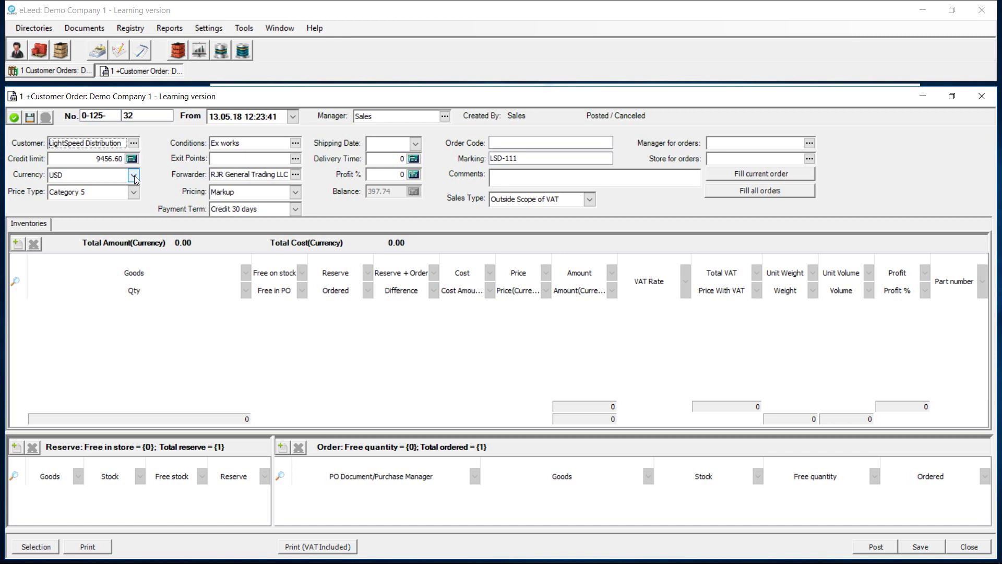
Set the order's exit point to Jebel Ali Cargo Village and its shipping date to 20.05.2018.
click(296, 160)
click(74, 200)
double_click(74, 200)
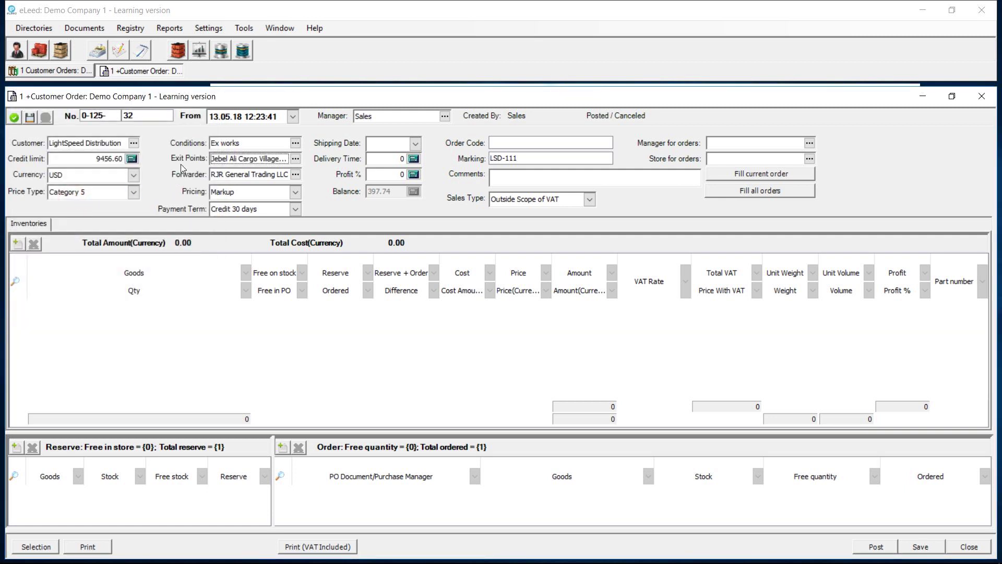
click(415, 145)
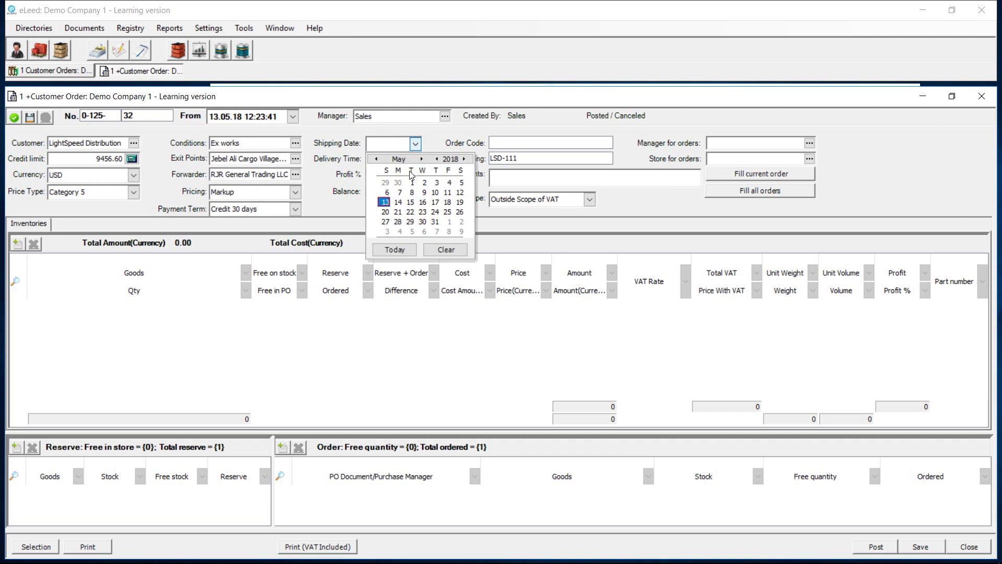
click(385, 212)
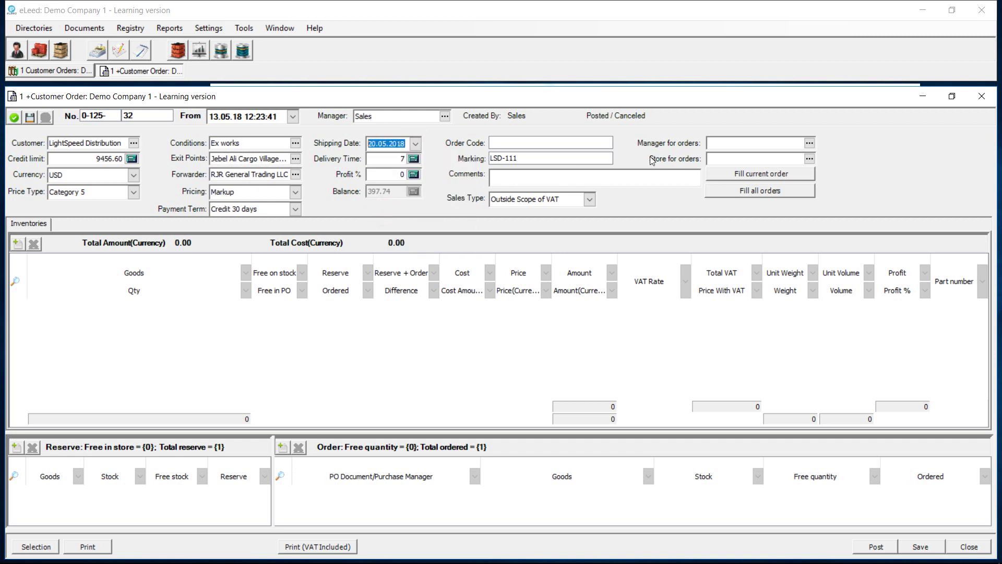
Assign the employee from the Accountant department as manager for orders and set Warehouse AB1 as the store for orders.
click(809, 144)
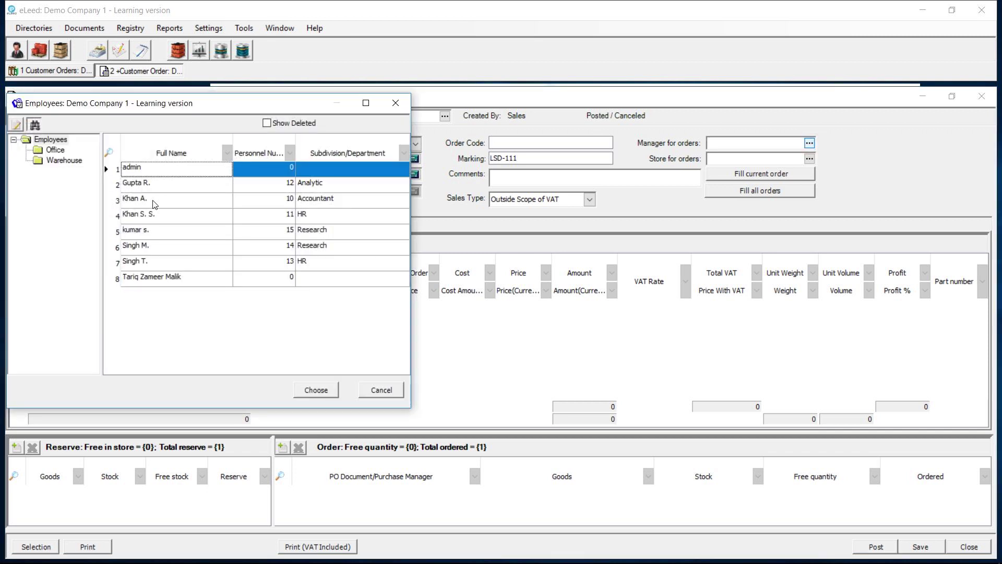
key(Return)
click(809, 158)
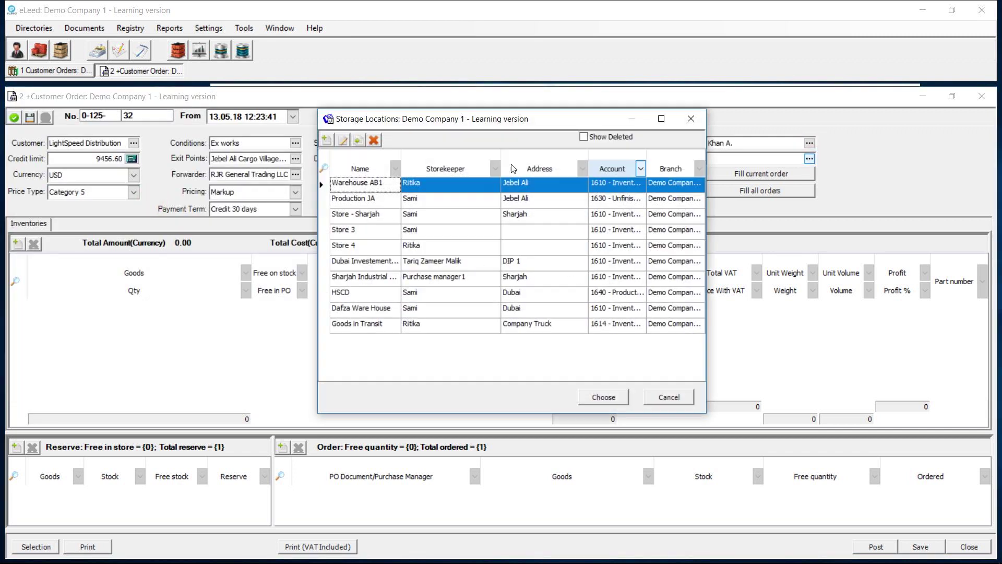
double_click(356, 183)
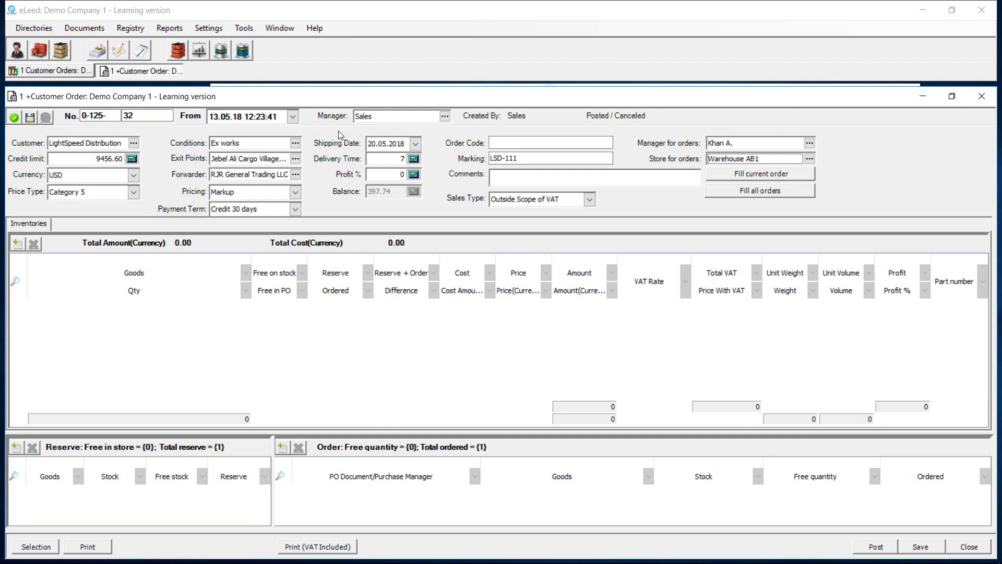
Add the Canon MF237 from the Printers group to the order's inventories with a quantity of 100.
click(19, 226)
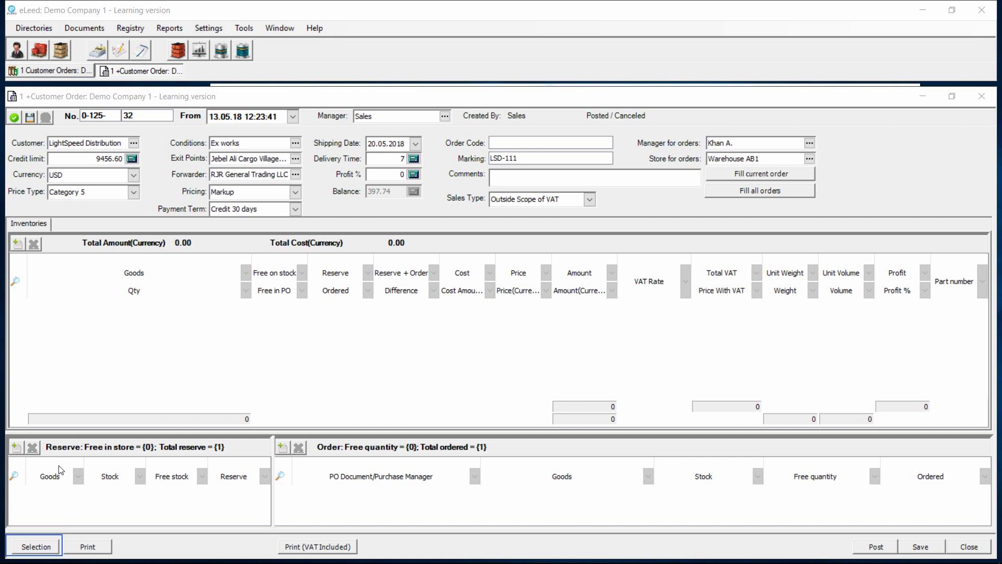
click(19, 243)
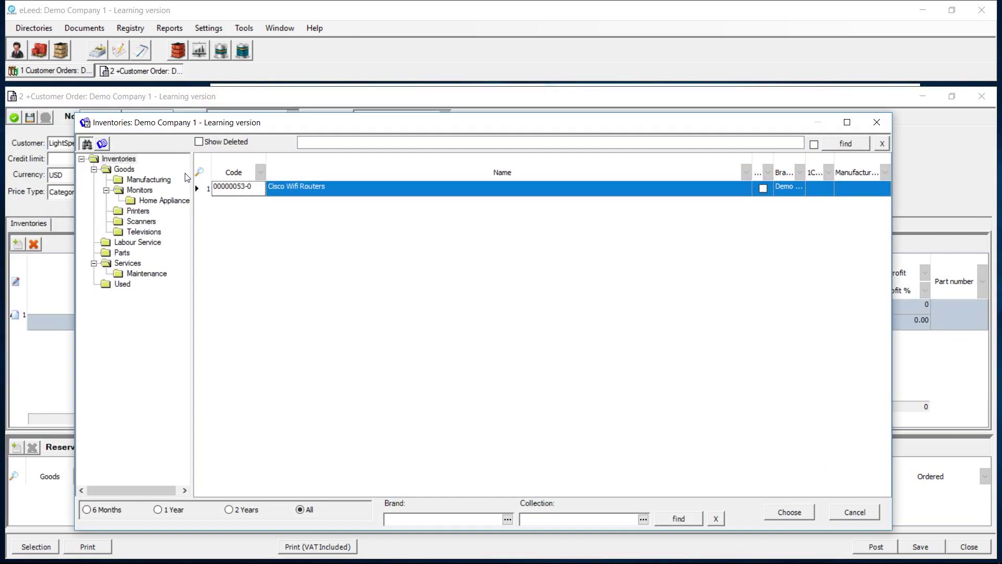
click(137, 211)
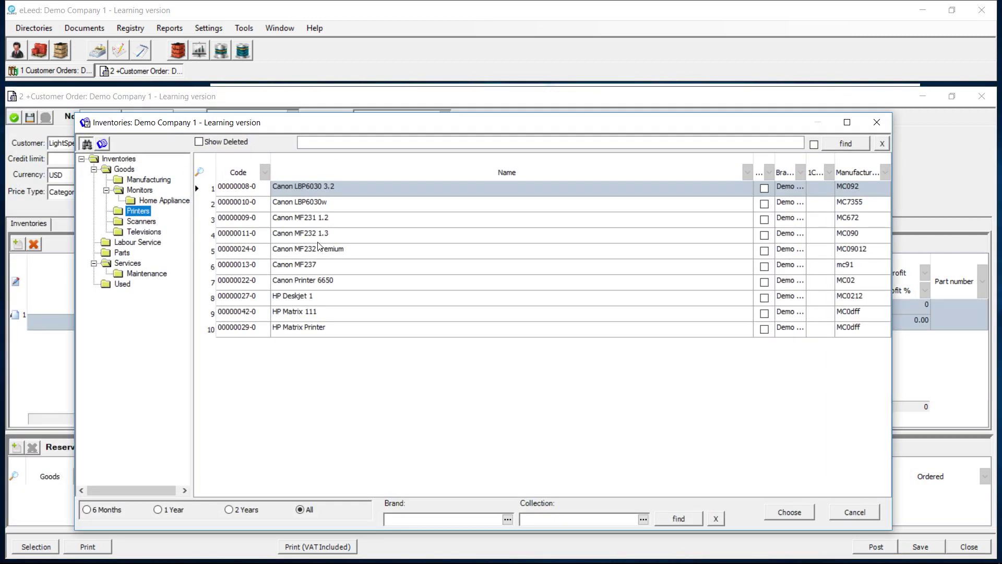
click(316, 269)
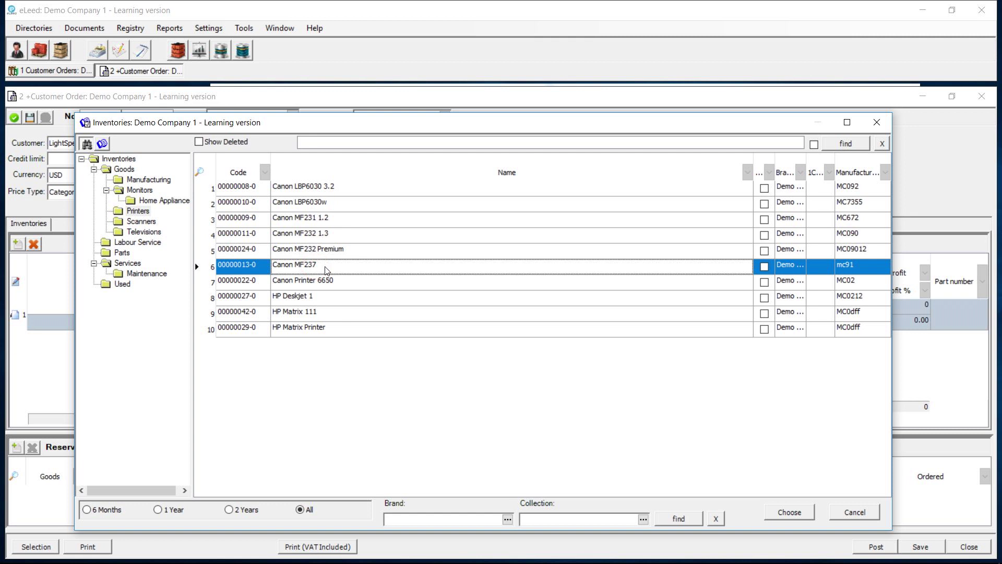
double_click(326, 267)
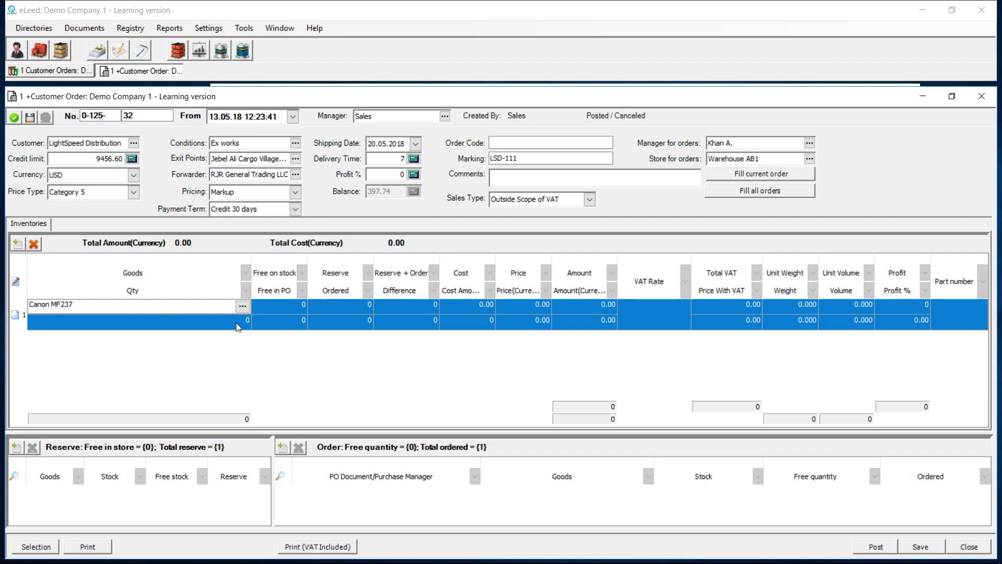
text(100)
key(Return)
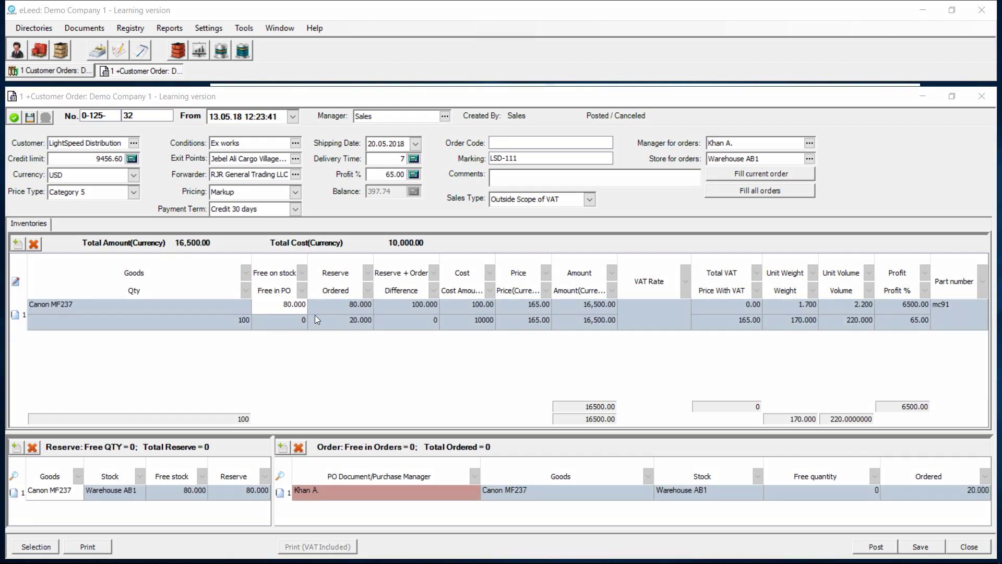
Examine the cost, price and profit of the Canon MF237 line together with its reserve and order entries.
drag(439, 248, 557, 313)
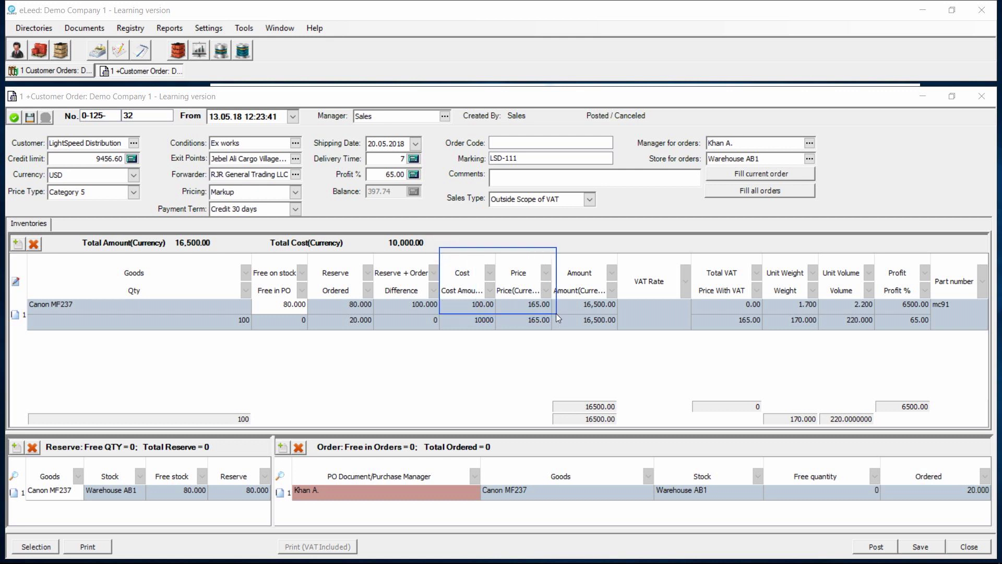
drag(556, 313, 559, 312)
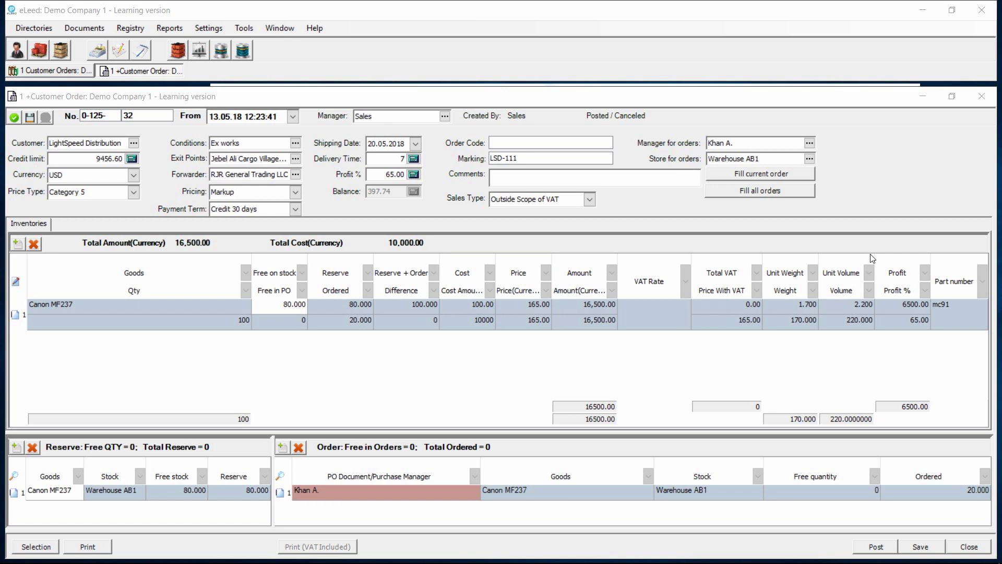
drag(874, 252, 936, 339)
key(Escape)
mouse_move(12, 438)
mouse_down()
mouse_move(274, 524)
mouse_move(934, 512)
mouse_move(995, 522)
mouse_up()
drag(888, 452, 996, 517)
Compare the manager and store for orders in the header with the purchase manager and stock in the order line.
drag(633, 130, 836, 209)
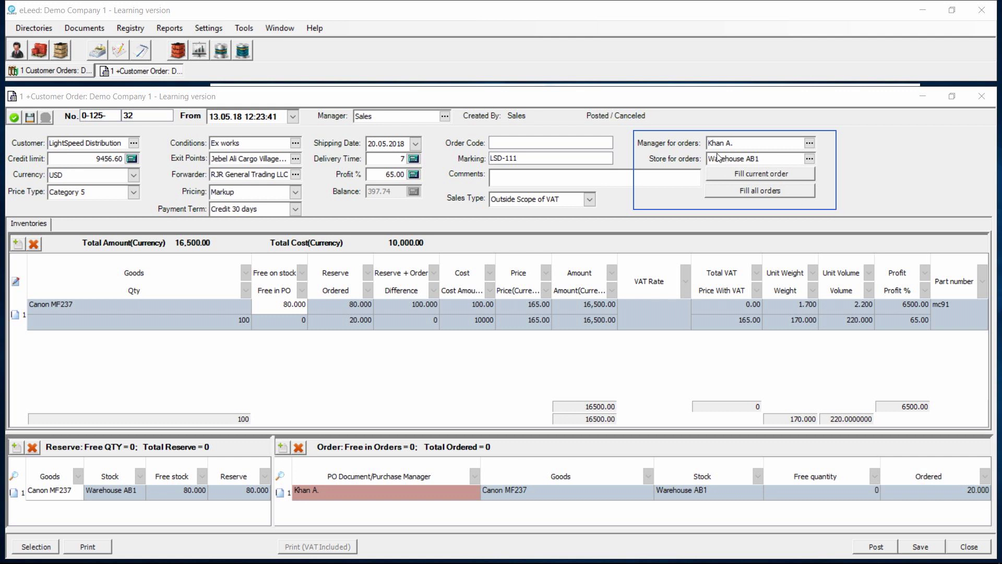
drag(708, 149, 409, 490)
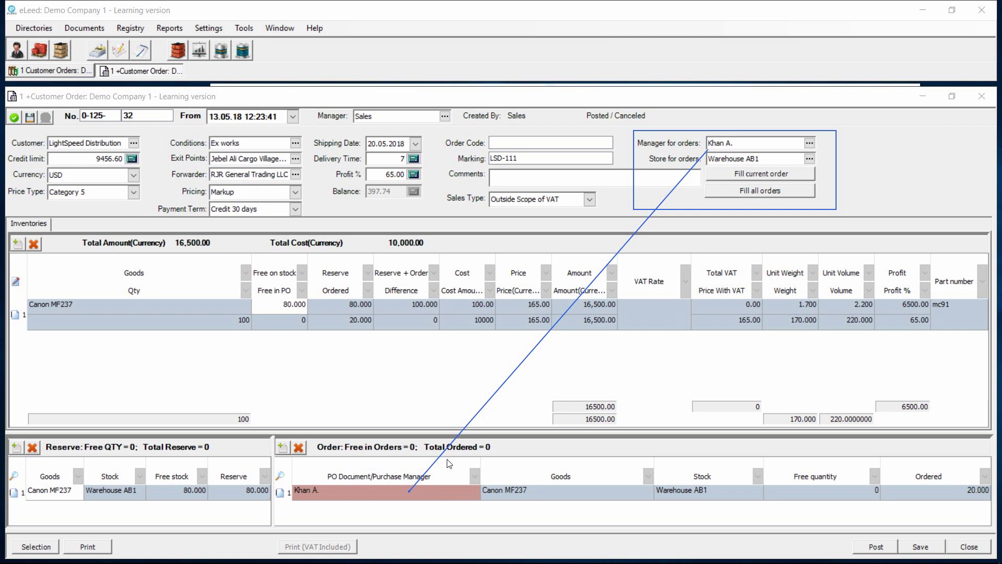
drag(740, 161, 724, 493)
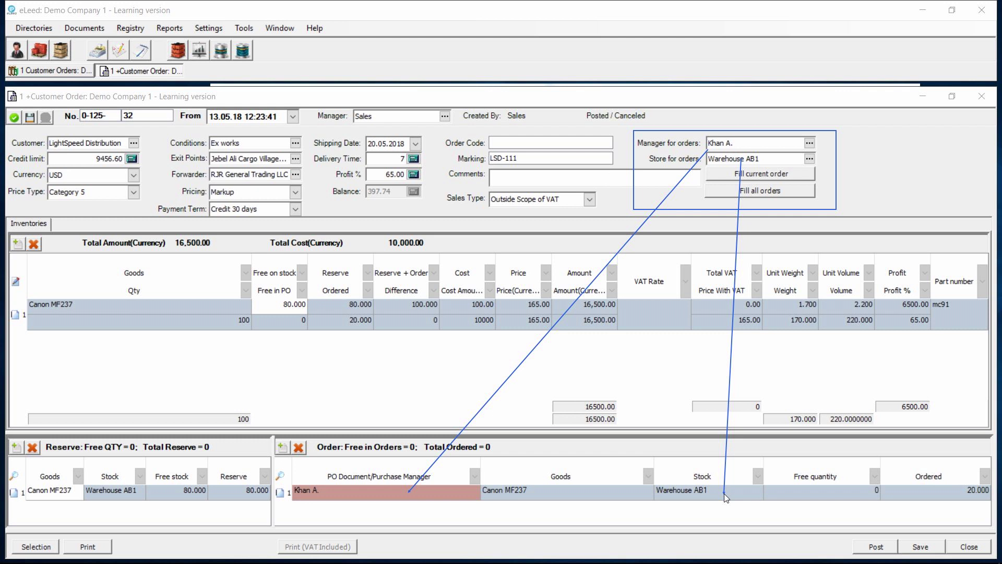
key(ctrl+z)
key(ctrl+z)
key(ctrl+z)
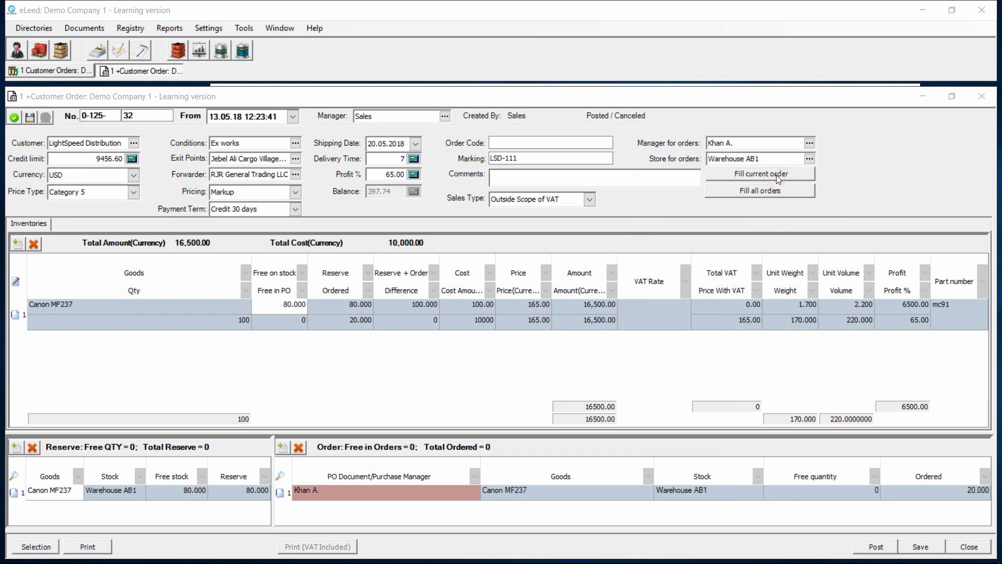
Add the Sharp MX3114 N Scanner - New Smart Automation from the Scanners group to the order's inventories with a quantity of 40.
click(776, 192)
click(18, 245)
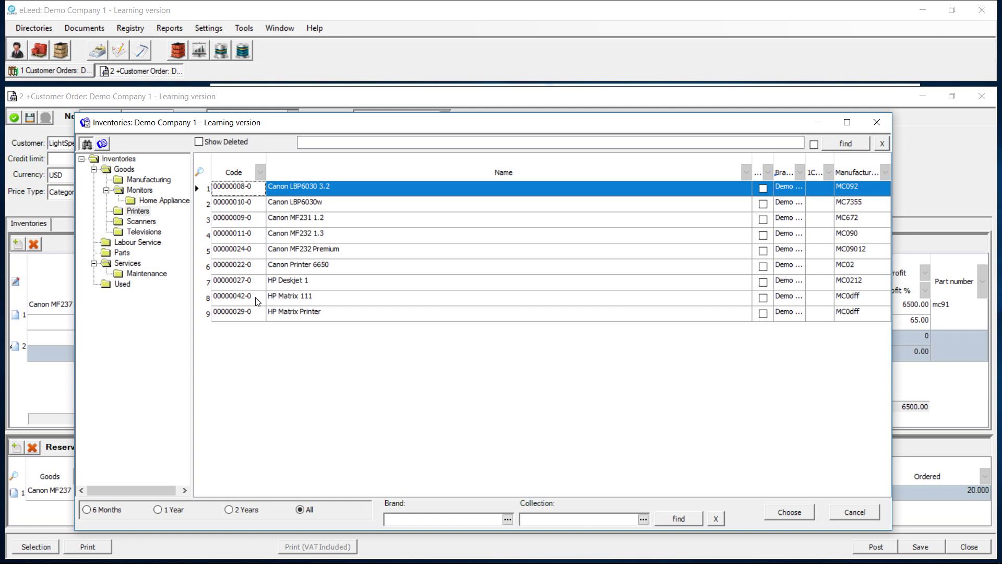
click(142, 223)
double_click(308, 206)
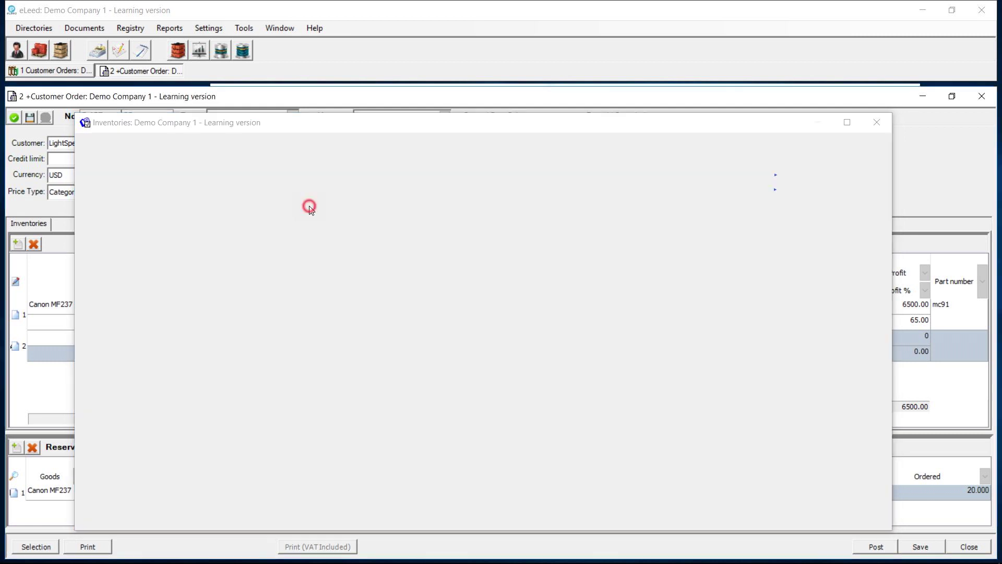
click(236, 354)
text(40)
key(Return)
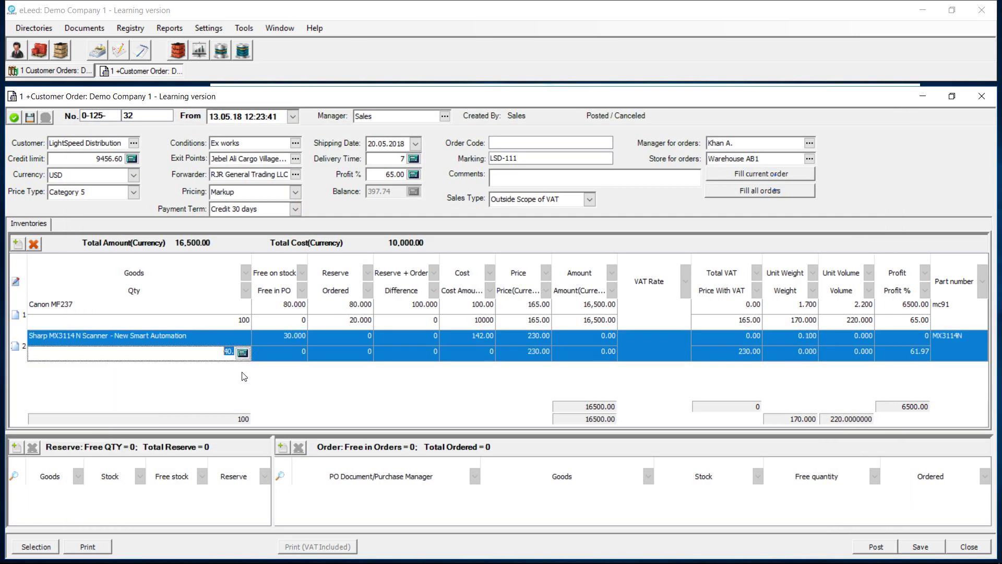
click(243, 374)
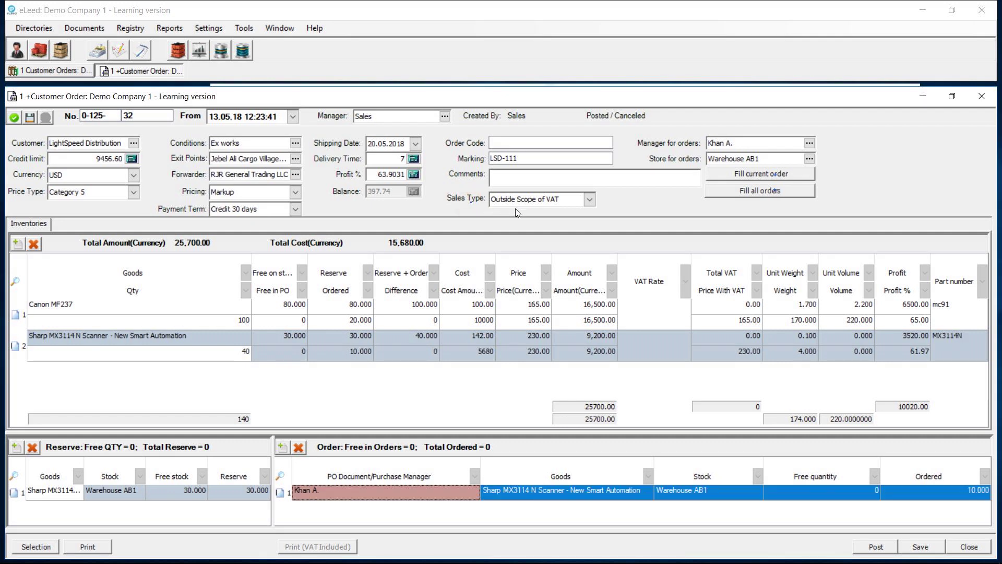
Review the available sales types, then the order's proforma invoice without VAT and its print and export options.
click(590, 201)
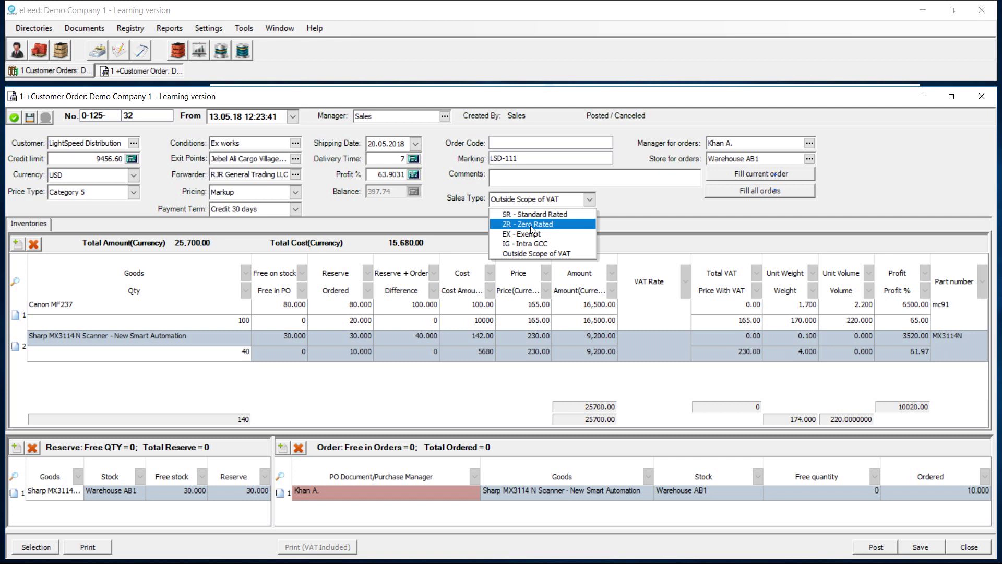
click(93, 549)
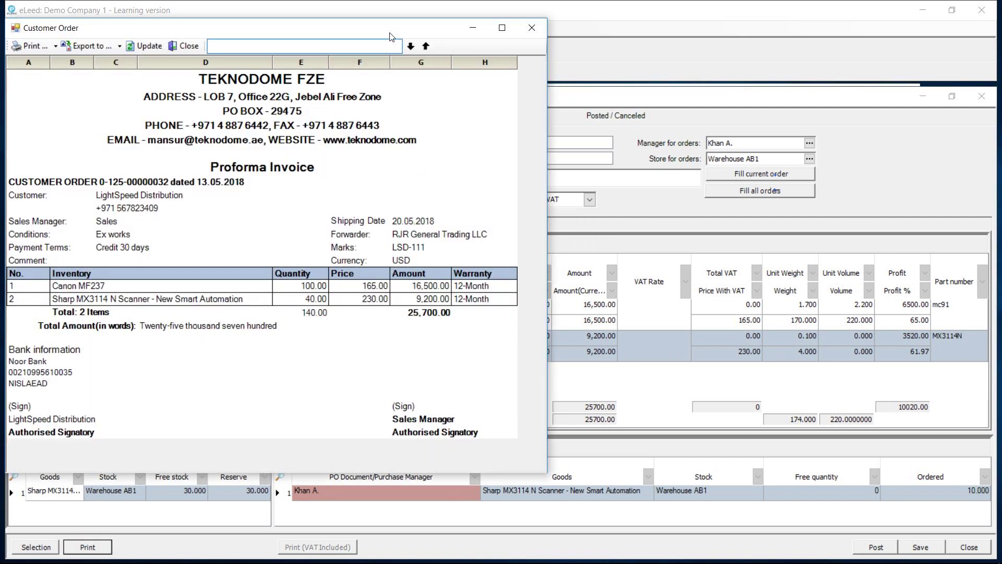
drag(393, 23, 626, 59)
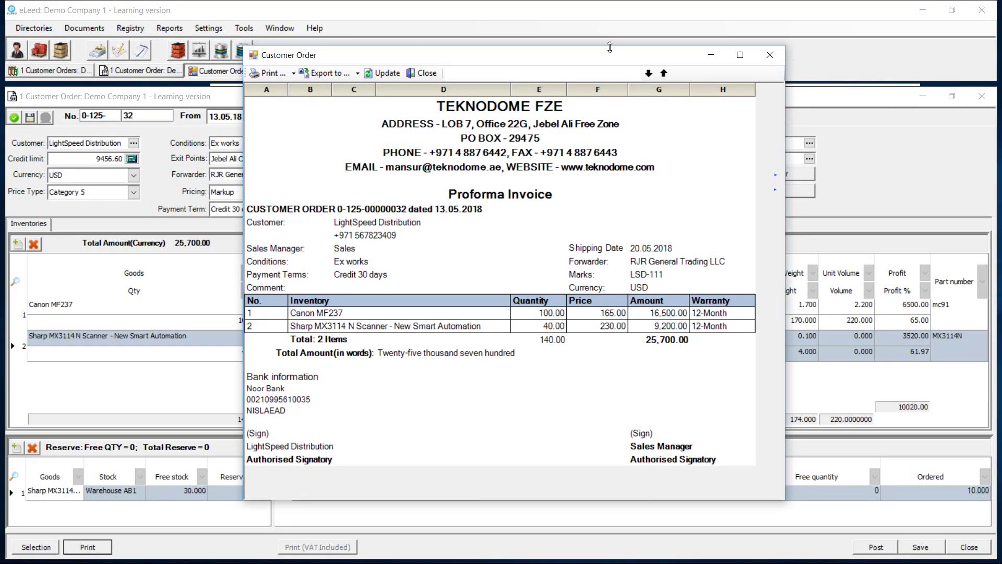
click(294, 73)
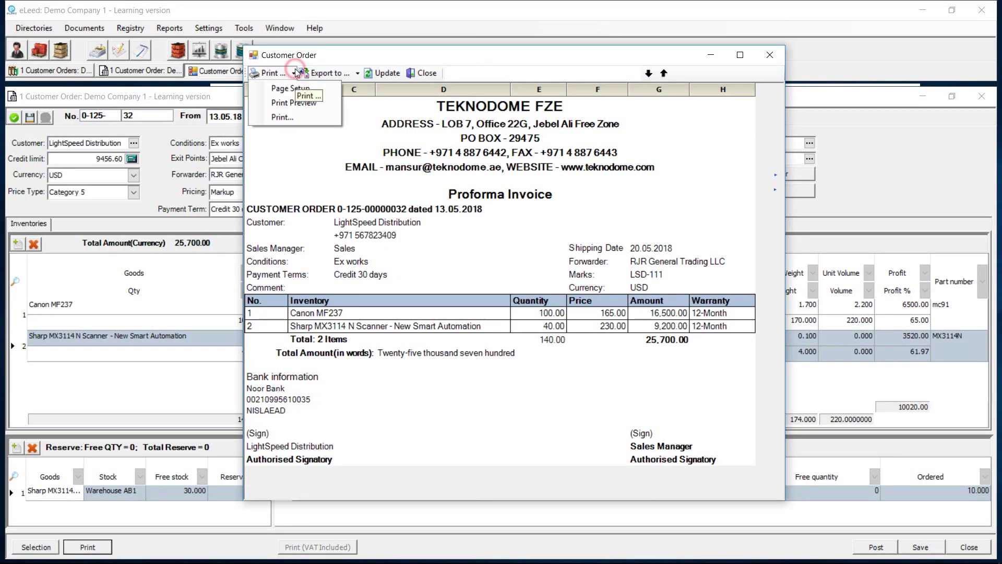
click(324, 74)
click(358, 74)
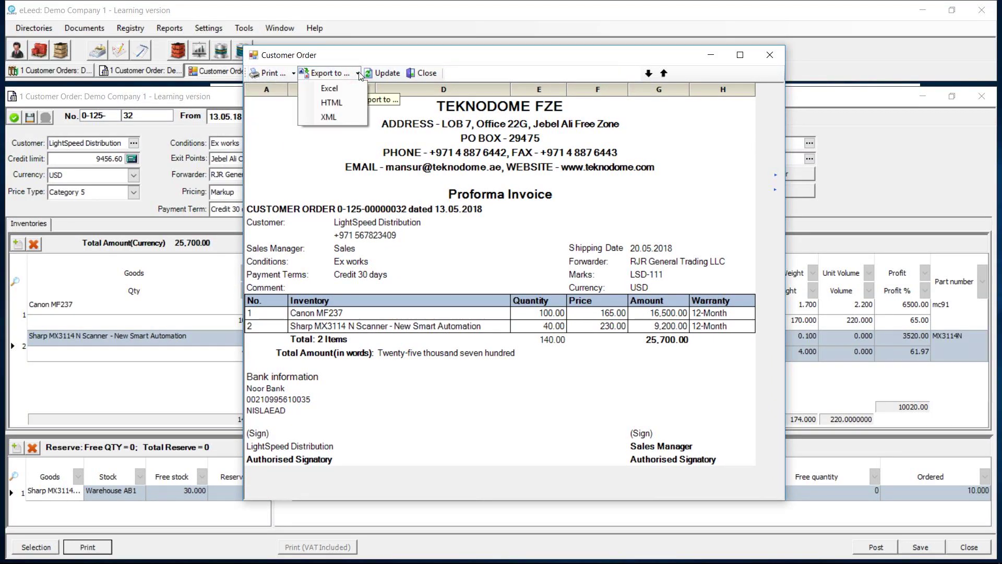
click(358, 74)
click(770, 54)
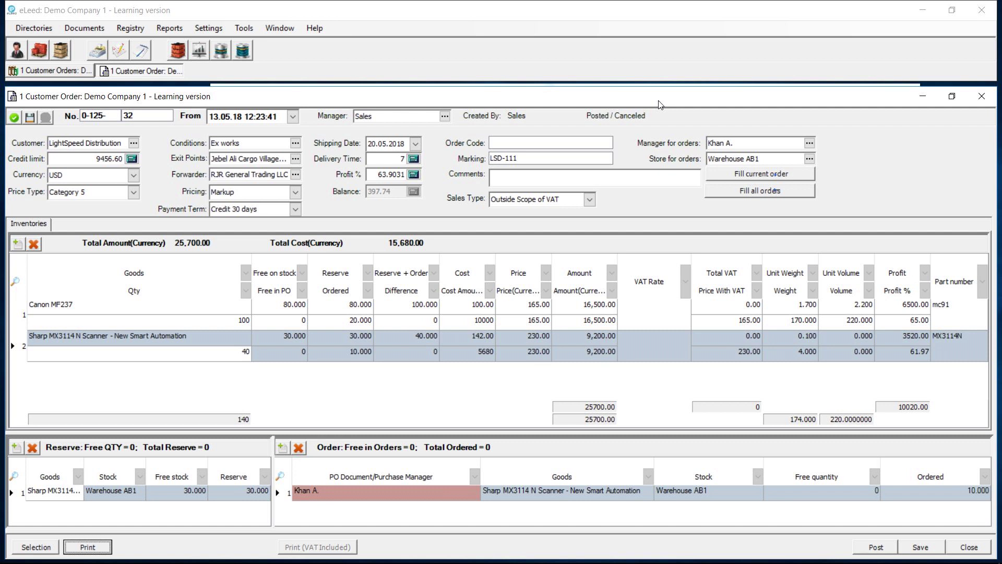
Set the customer order's sales type to SR - Standard Rated.
key(ctrl+2)
mouse_move(445, 188)
mouse_down()
mouse_move(584, 202)
mouse_move(607, 215)
mouse_up()
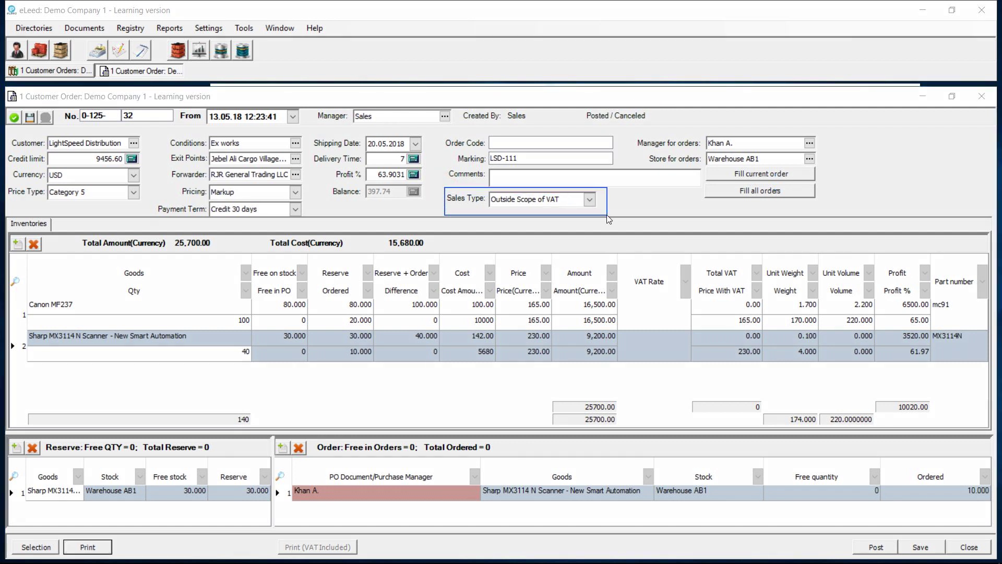
key(Escape)
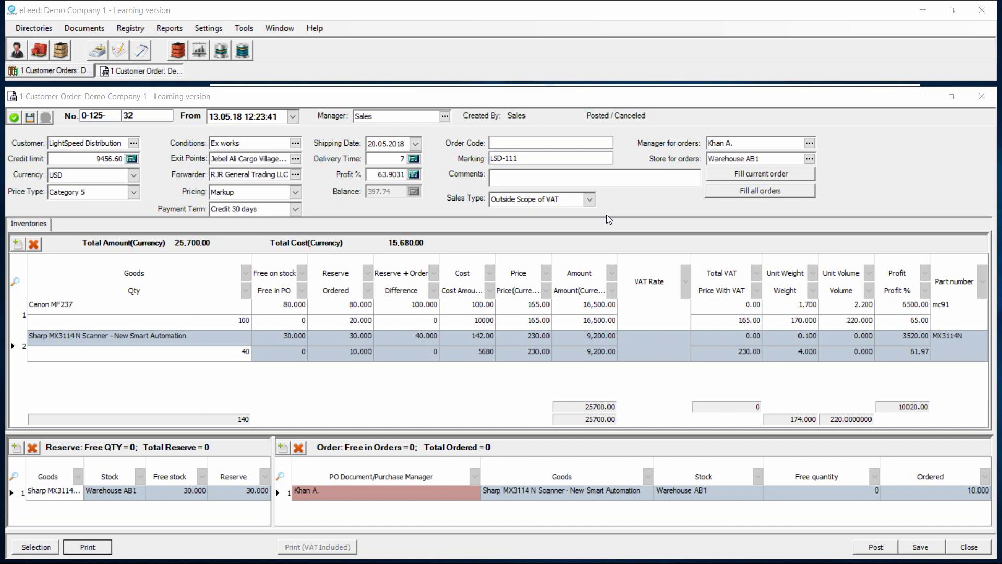
click(590, 199)
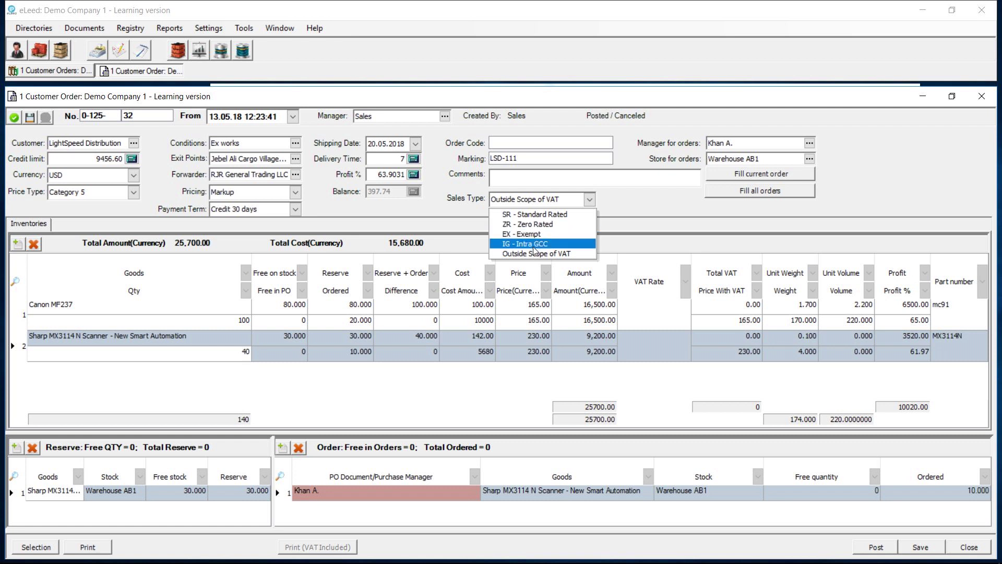
click(539, 215)
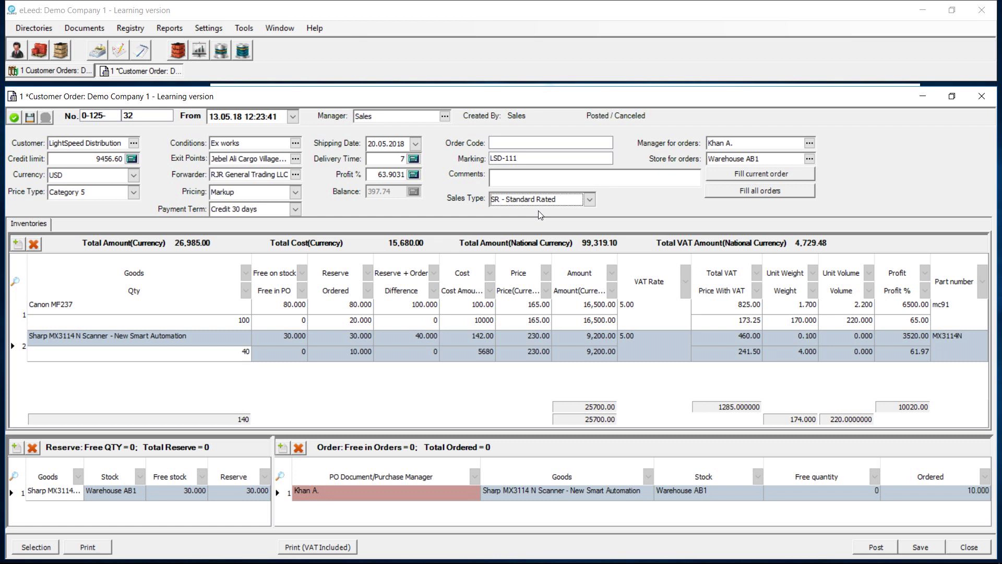
Examine the VAT rate, total VAT and price with VAT of both order lines.
key(ctrl+2)
mouse_move(617, 251)
mouse_down()
mouse_move(775, 374)
mouse_move(768, 364)
mouse_up()
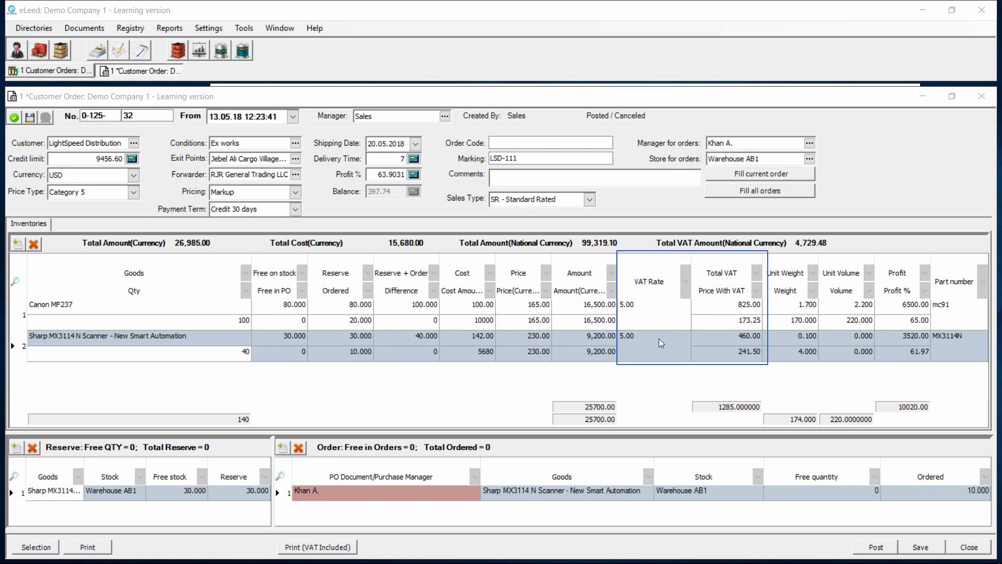
click(740, 309)
click(742, 343)
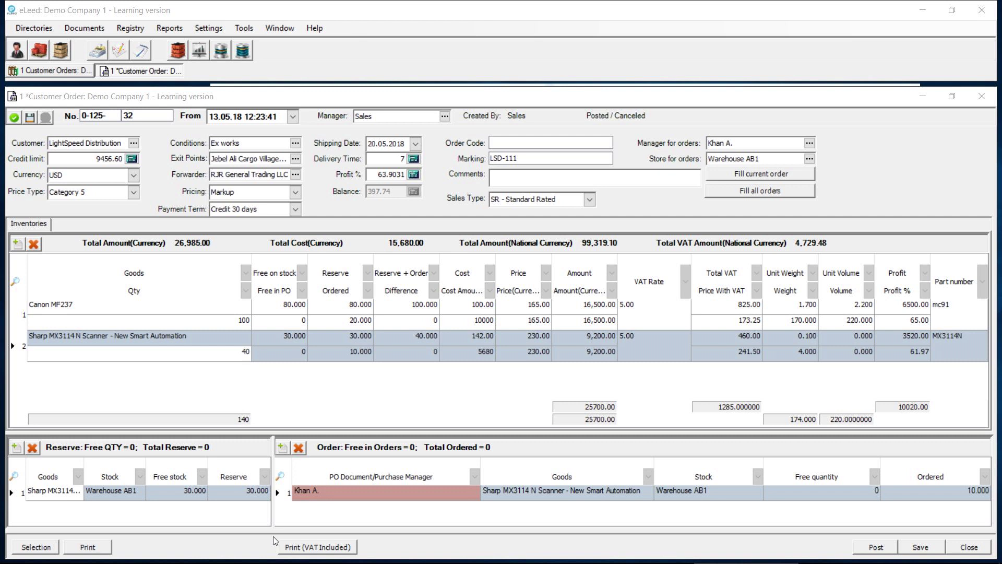
Review the VAT-included proforma invoice of the order together with its print and export options, and close it.
drag(271, 536, 370, 556)
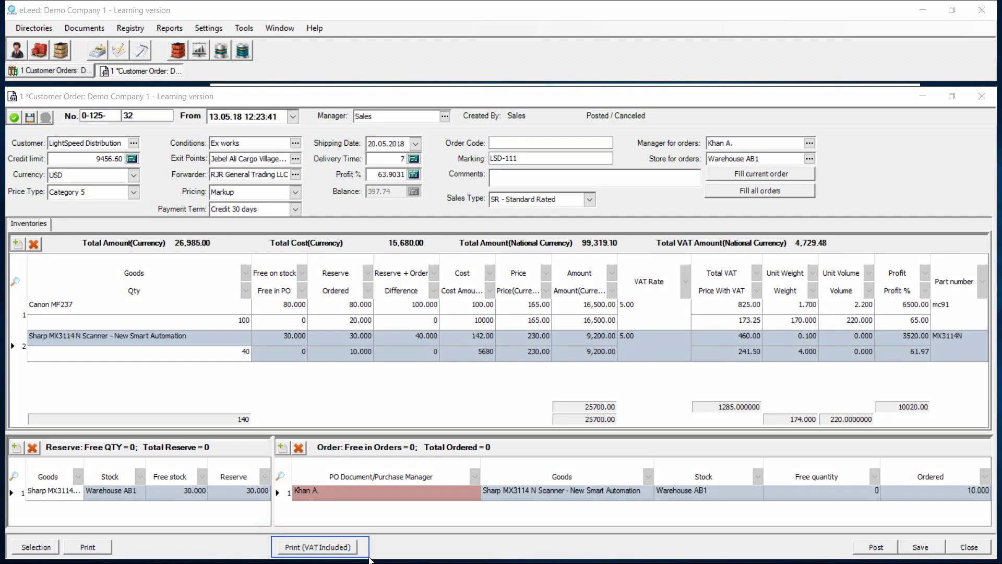
click(334, 547)
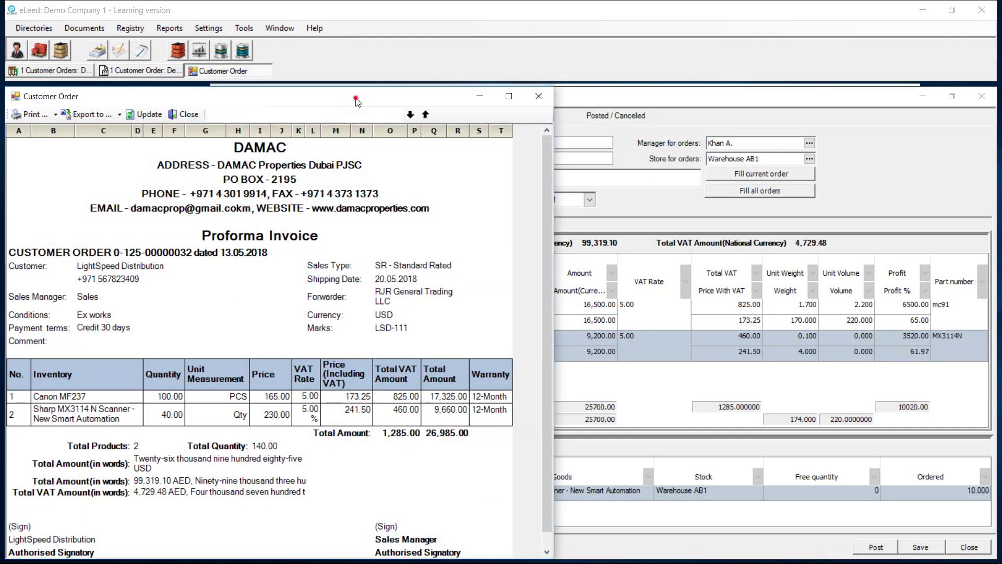
drag(355, 100, 562, 67)
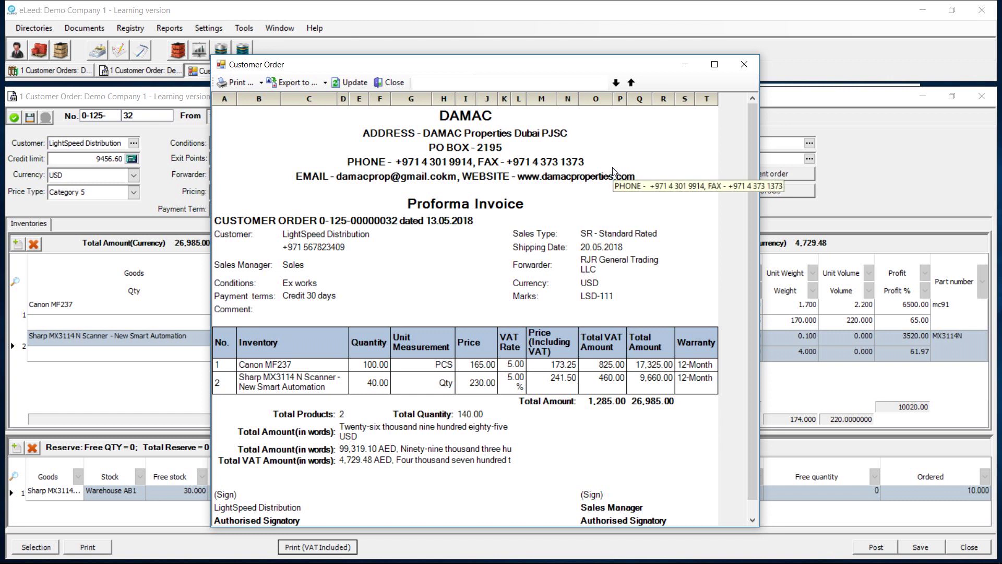
click(260, 83)
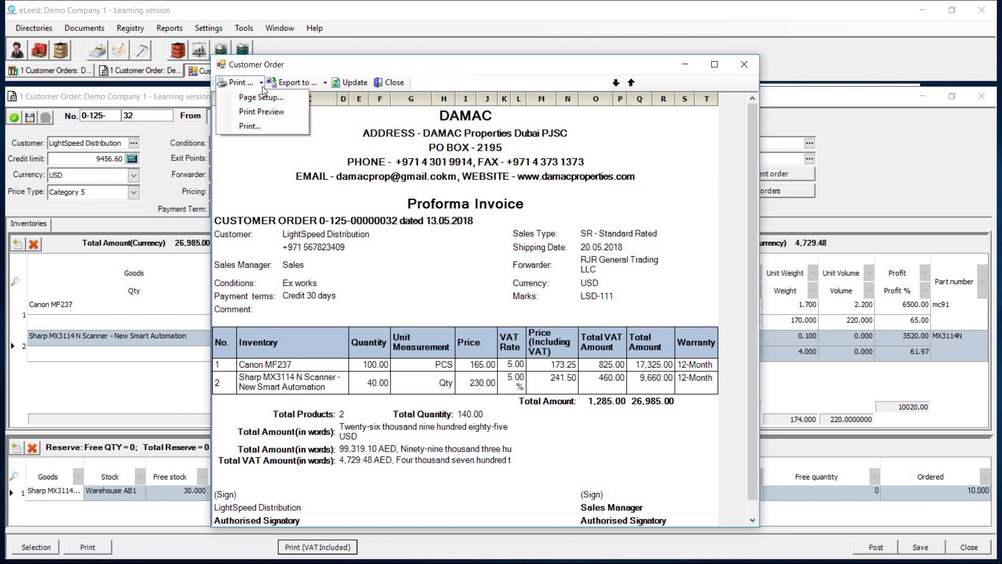
click(320, 83)
click(324, 83)
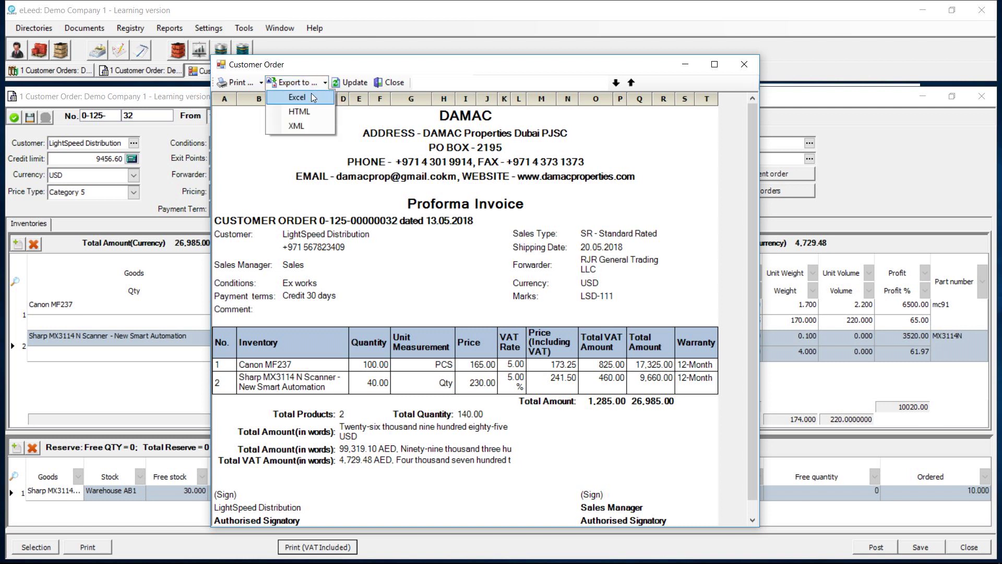
click(474, 70)
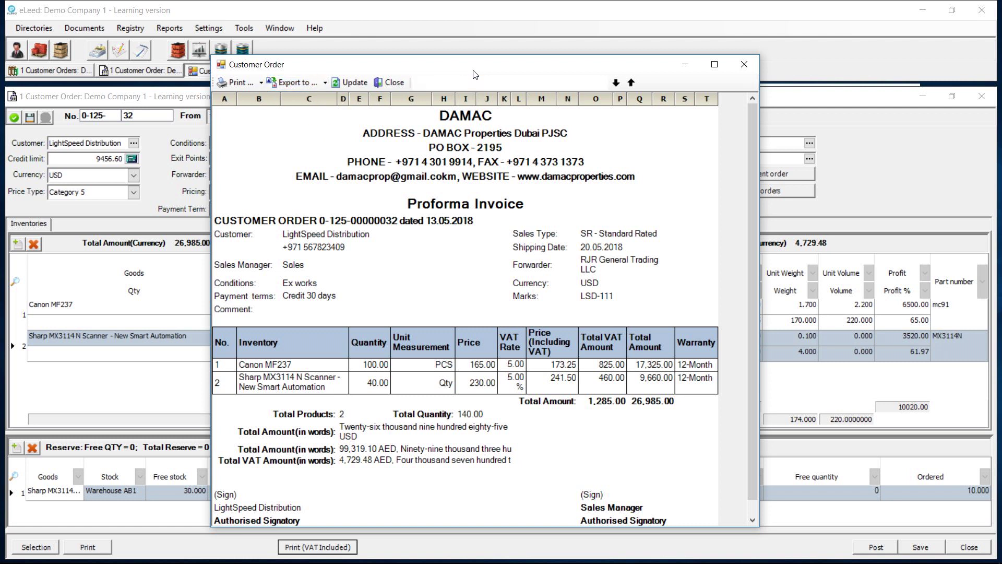
click(743, 67)
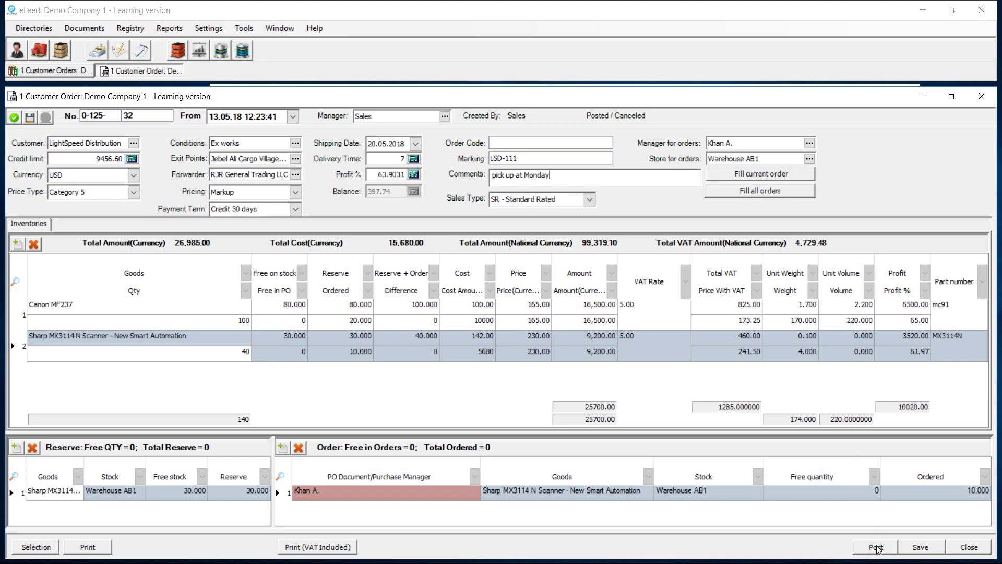
Post the customer order with the comment "pick up at Monday" and check its amount and sales type in the order ledger.
click(879, 550)
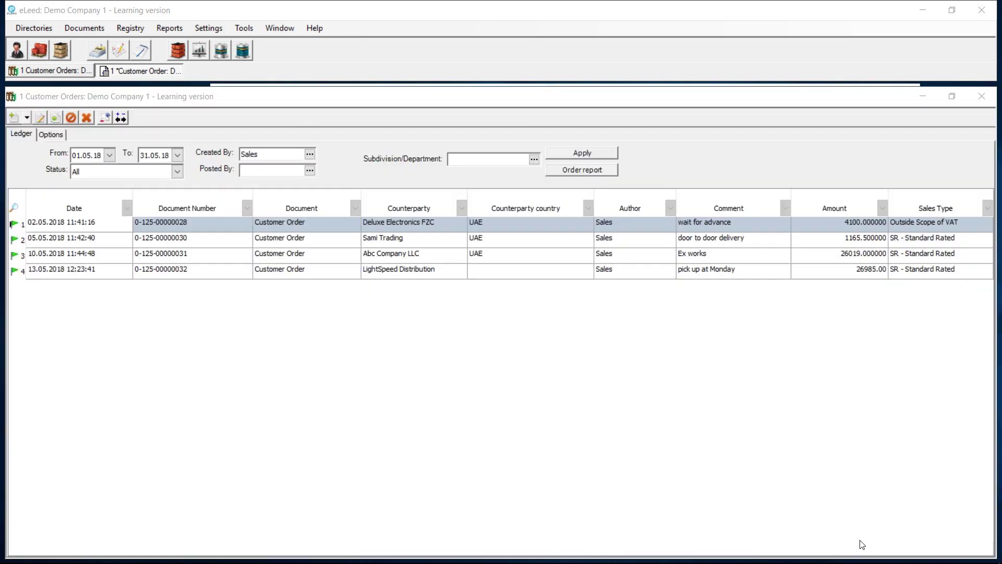
click(108, 274)
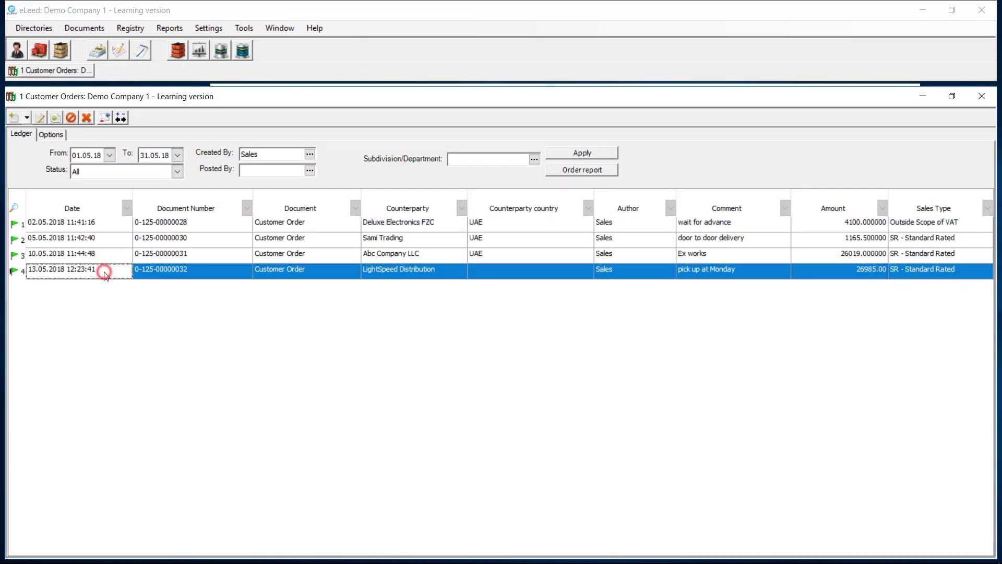
click(861, 274)
click(922, 275)
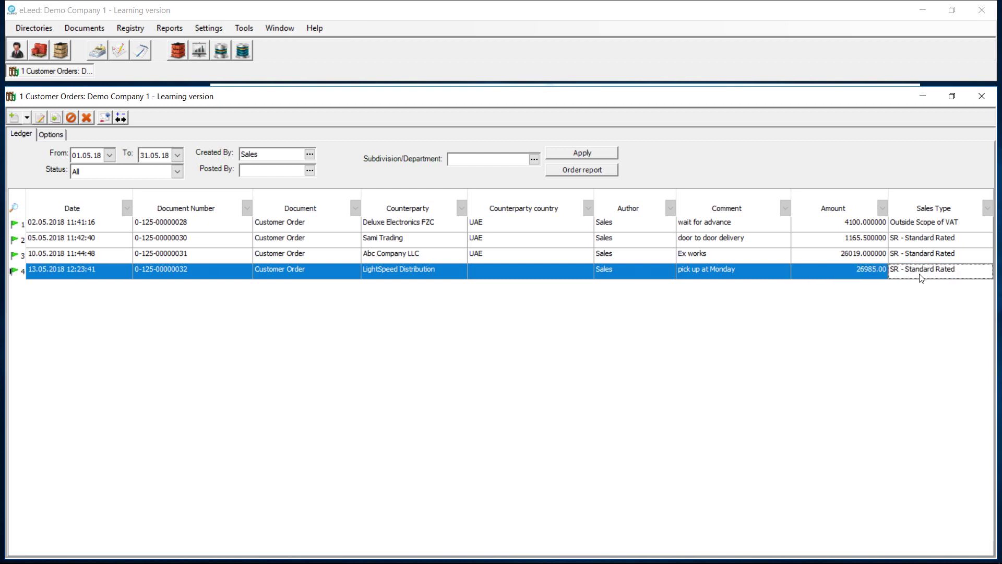
Examine the correction branch of the sales process diagram, from correcting the posted order to editing products, prices and quantity.
double_click(887, 97)
click(750, 127)
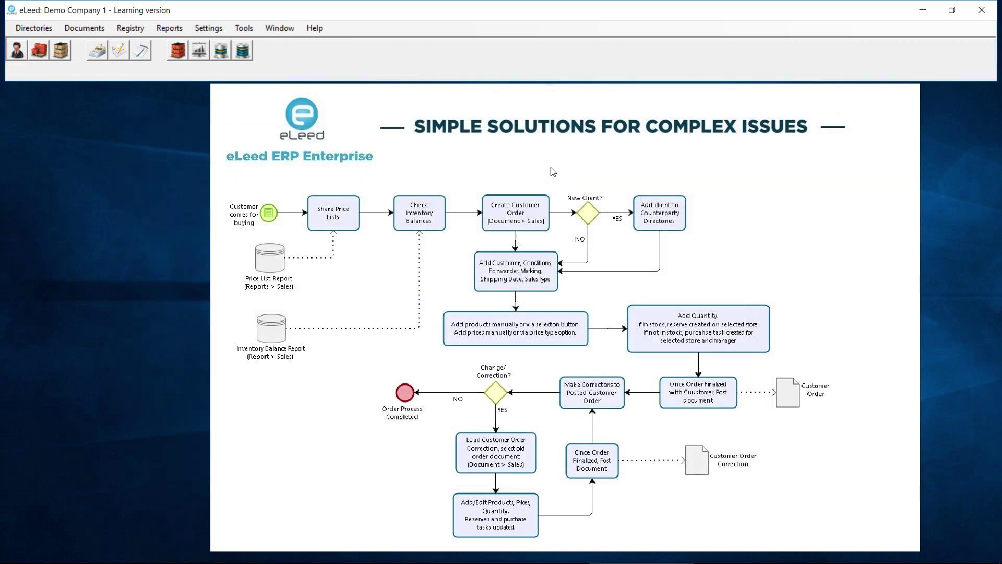
click(230, 167)
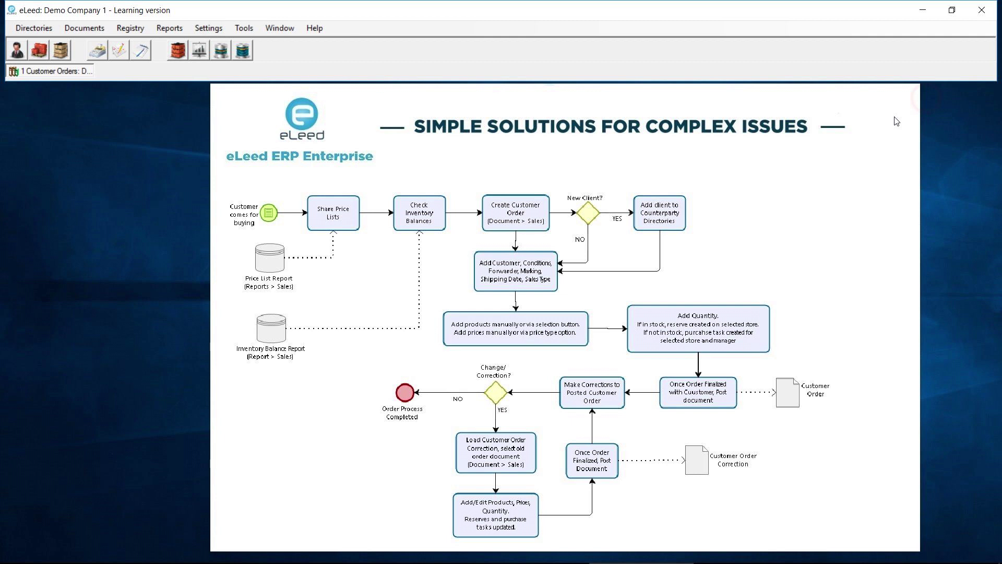
drag(554, 370, 638, 417)
click(449, 429)
drag(449, 429, 542, 481)
drag(448, 489, 549, 546)
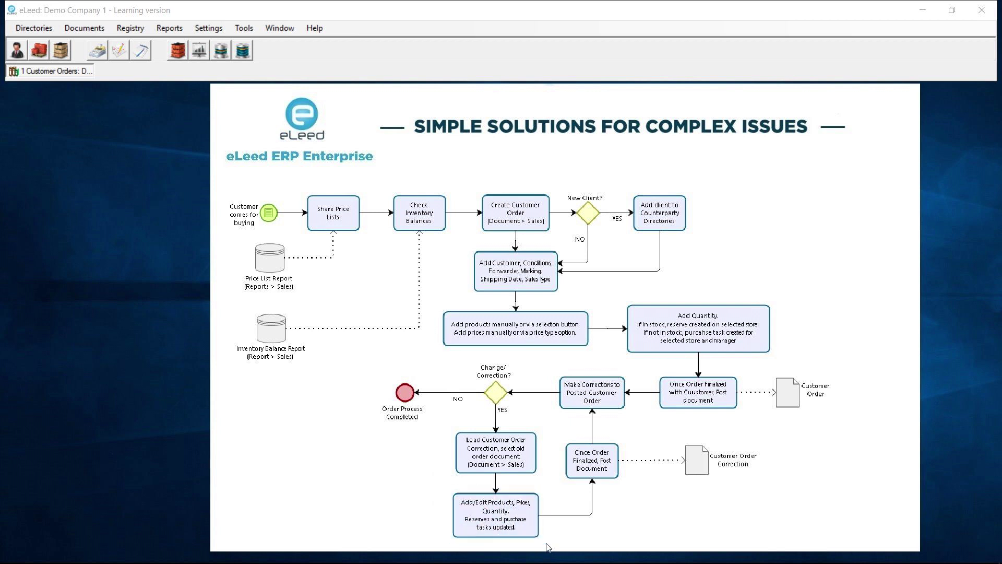
Create a Customer Order Correction that references the LightSpeed Distribution customer order dated 13.05.2018.
click(76, 72)
click(27, 118)
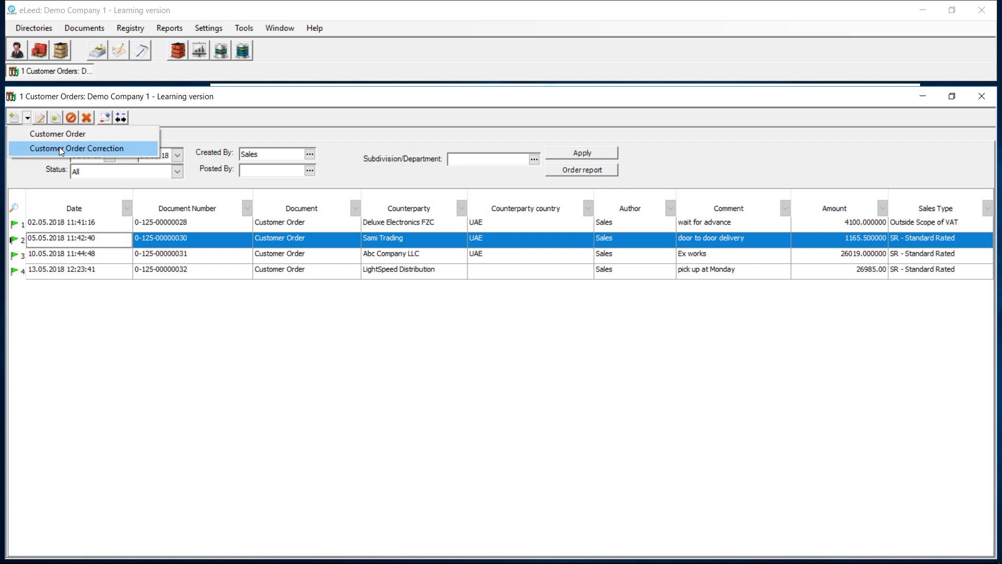
click(110, 150)
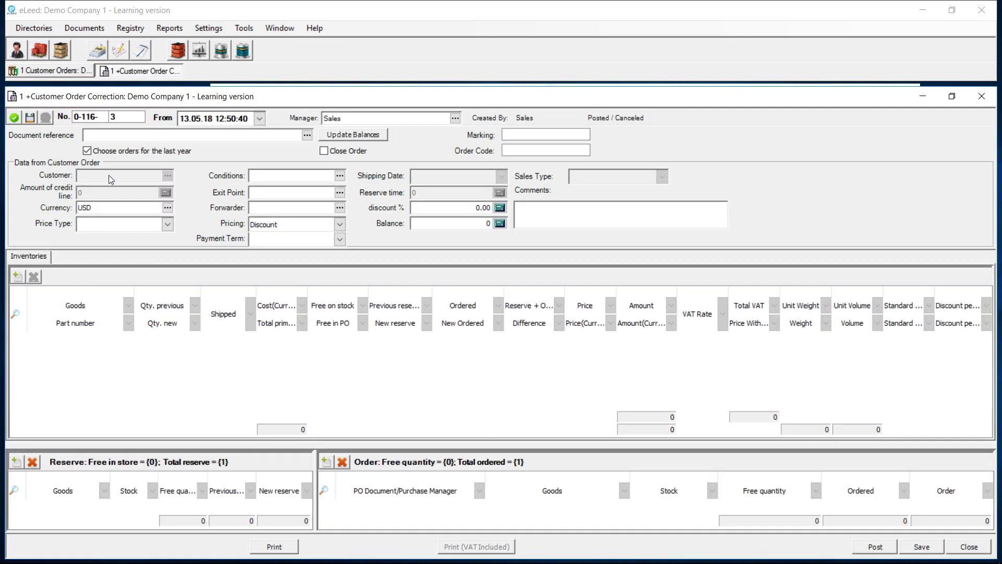
click(307, 135)
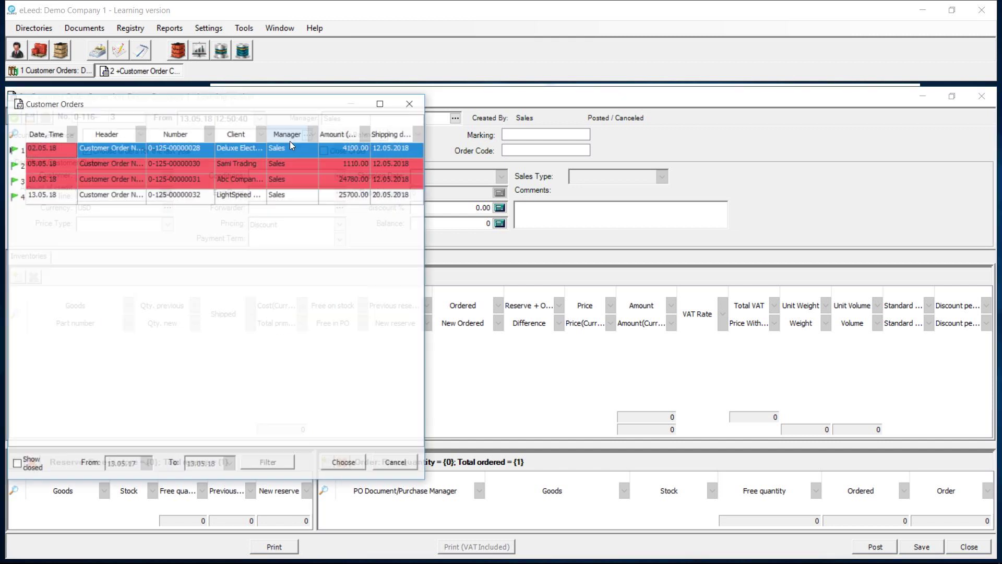
double_click(101, 198)
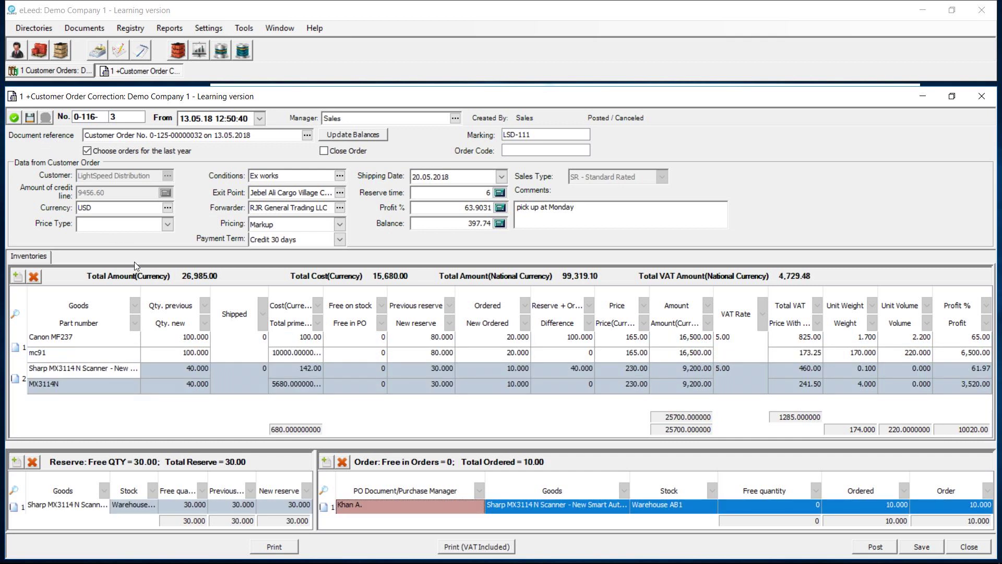
Set the new reserve for Canon MF237 to 60, check its new quantity, and post the Customer Order Correction.
click(105, 339)
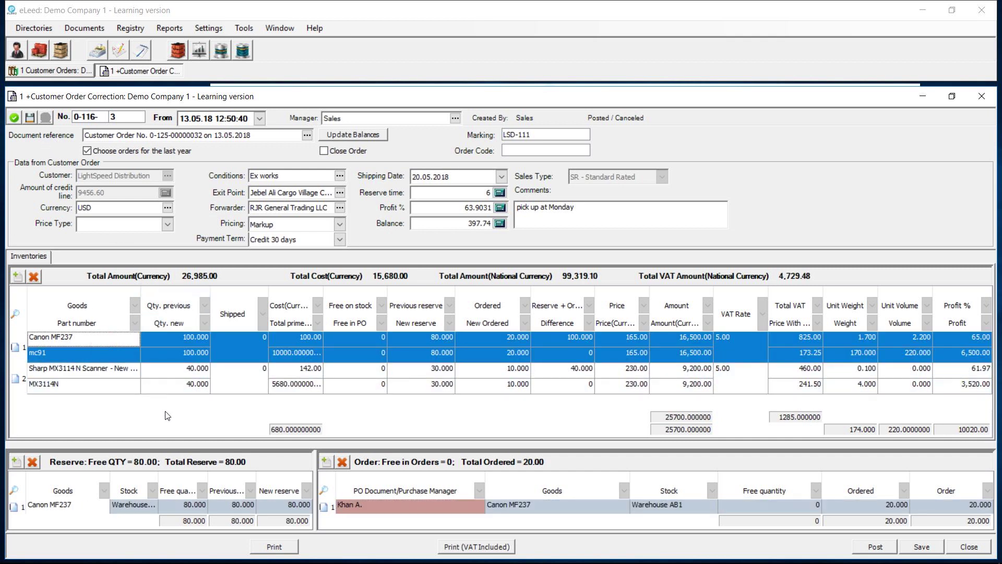
click(277, 493)
click(278, 501)
text(60)
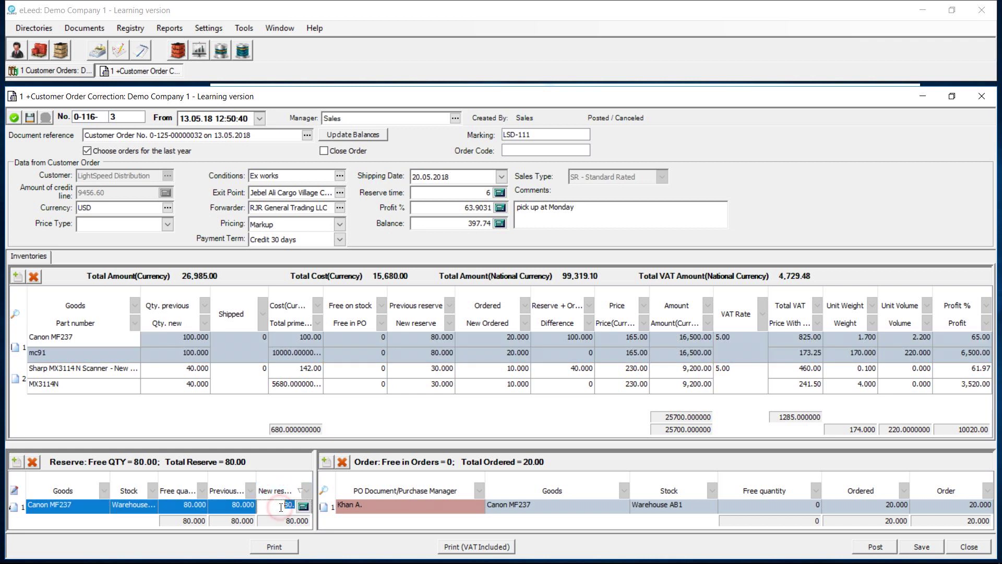
key(Return)
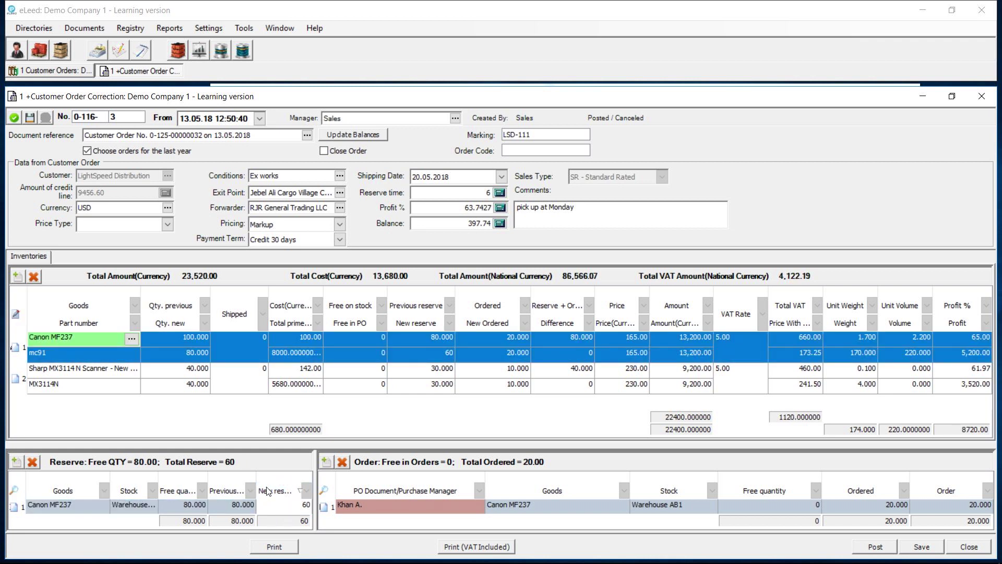
click(189, 353)
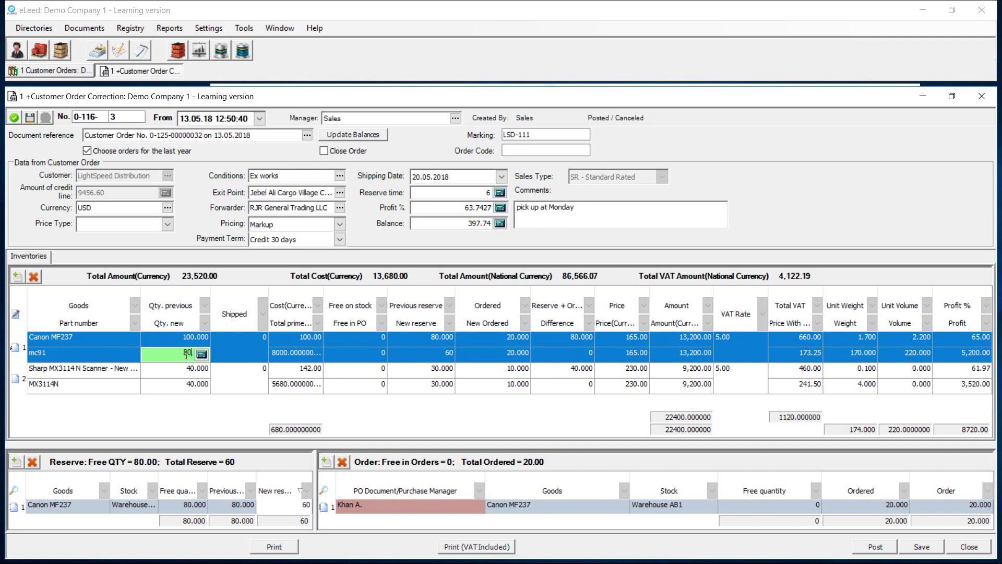
click(876, 547)
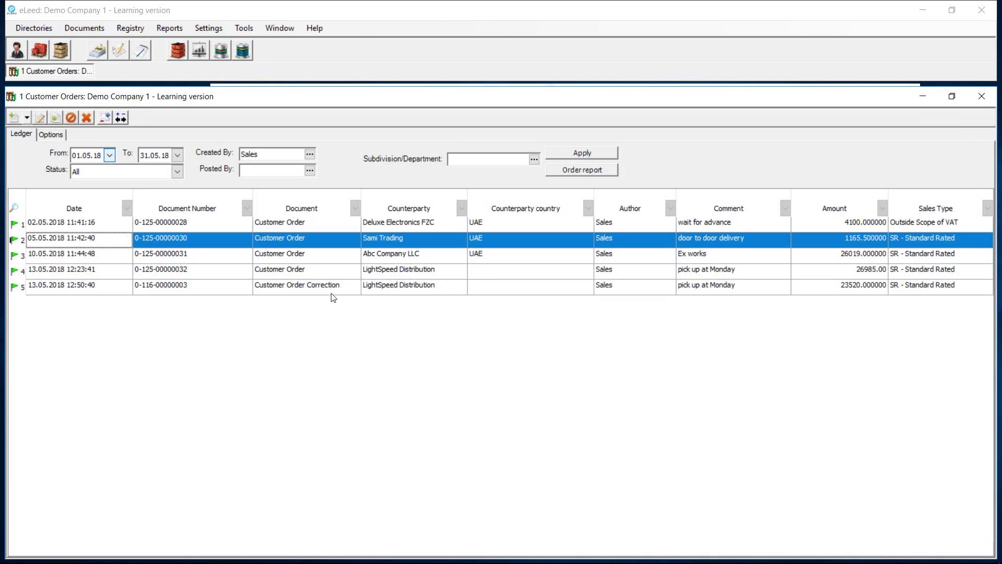
Check the posted correction's document type, amount and counterparty in the Customer Orders ledger, and close the ledger.
click(317, 287)
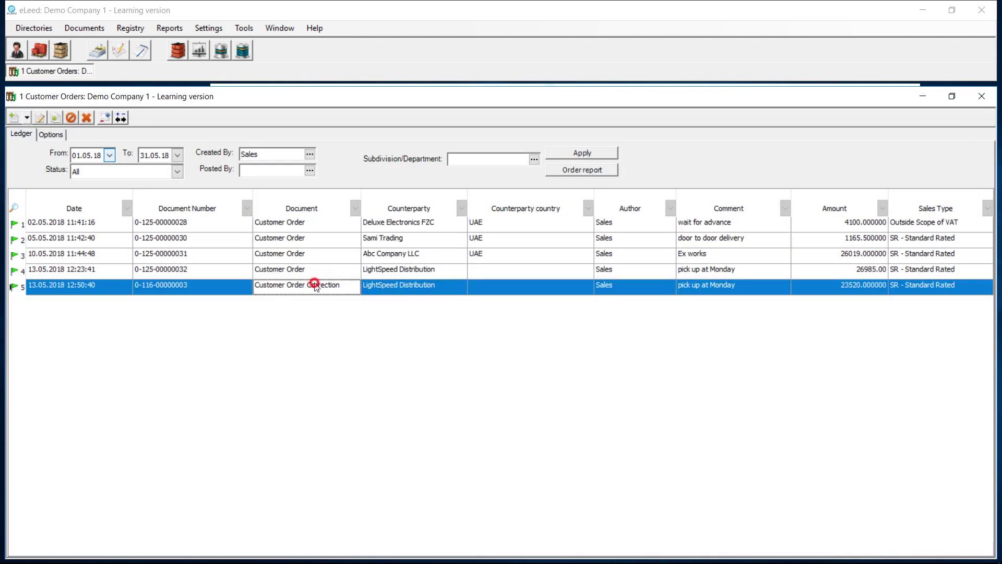
click(869, 285)
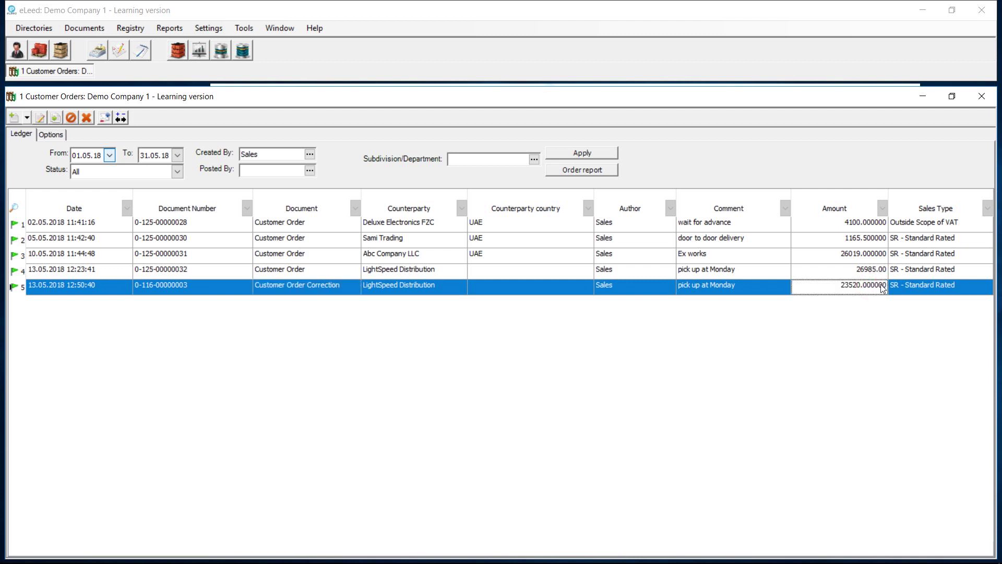
click(21, 103)
click(385, 285)
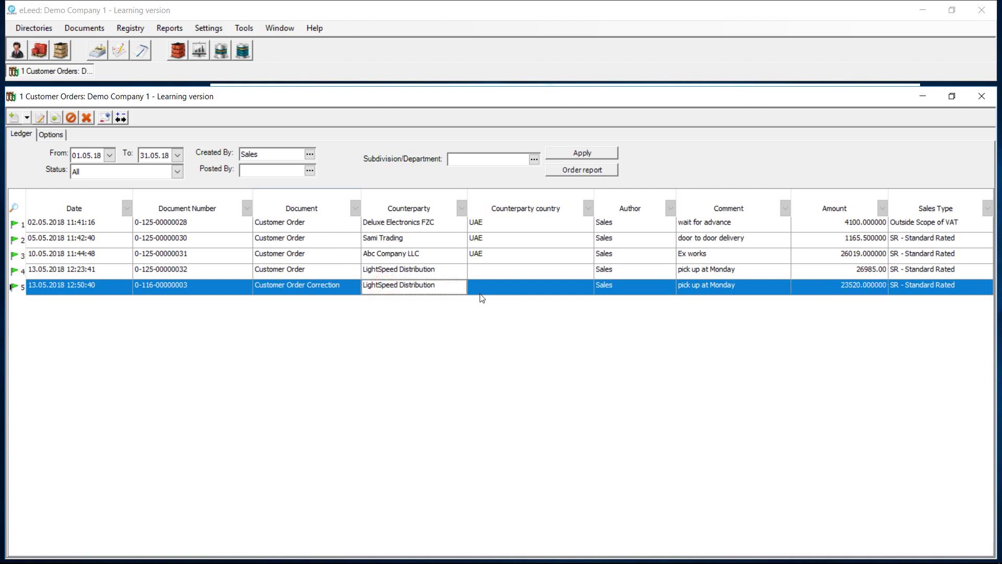
click(988, 103)
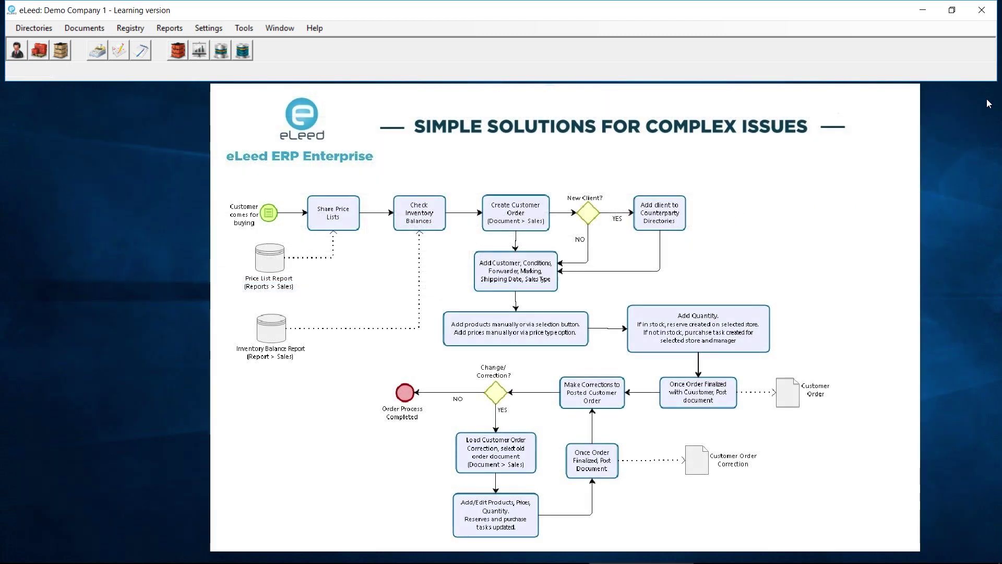
click(233, 168)
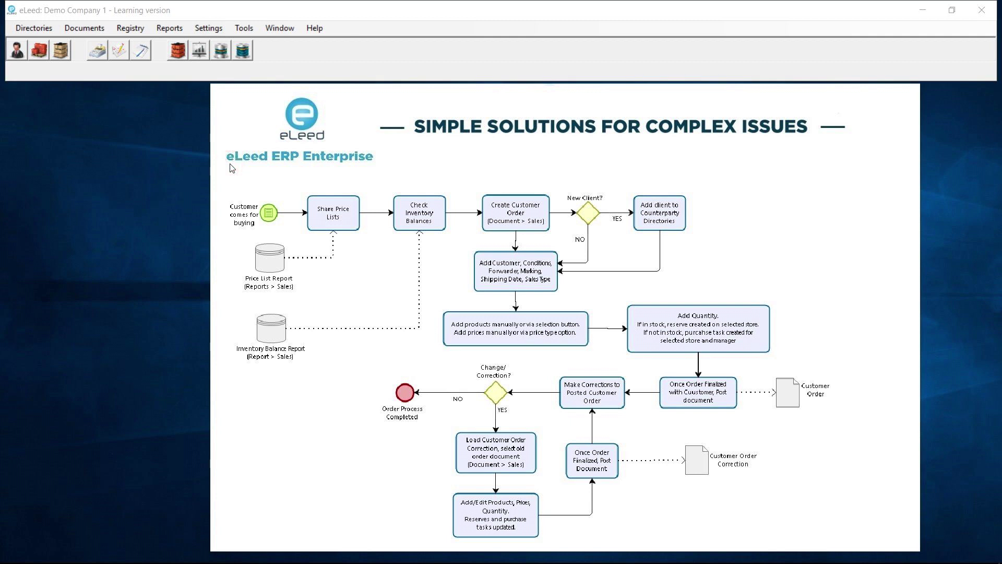